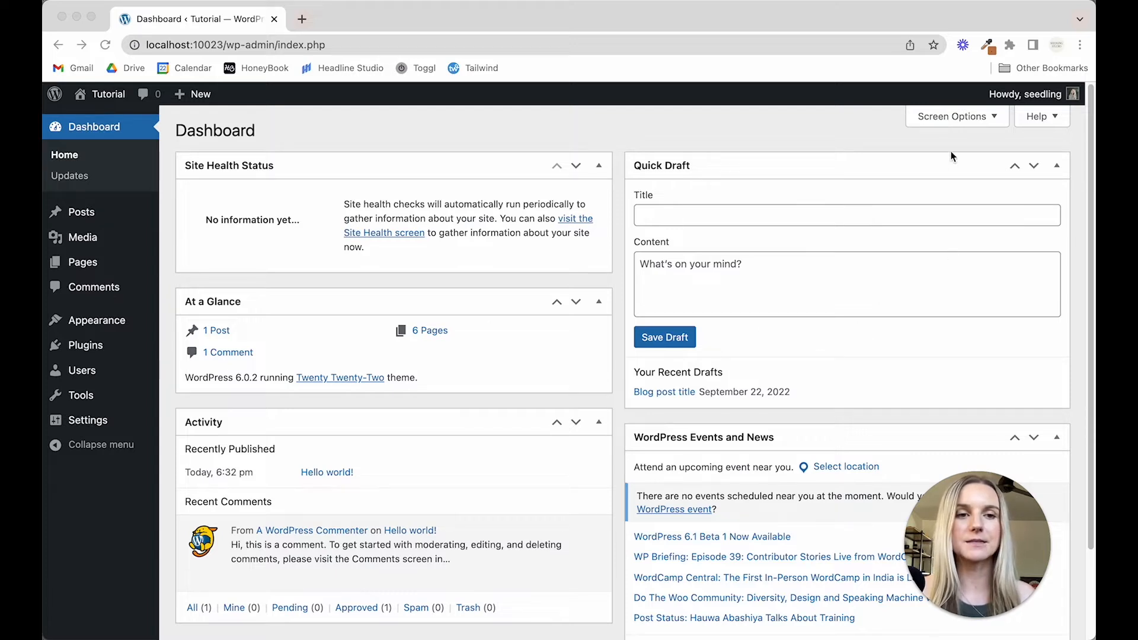
- Hide the At a Glance, Activity, Quick Draft, and WordPress Events and News widgets from the dashboard
click(959, 119)
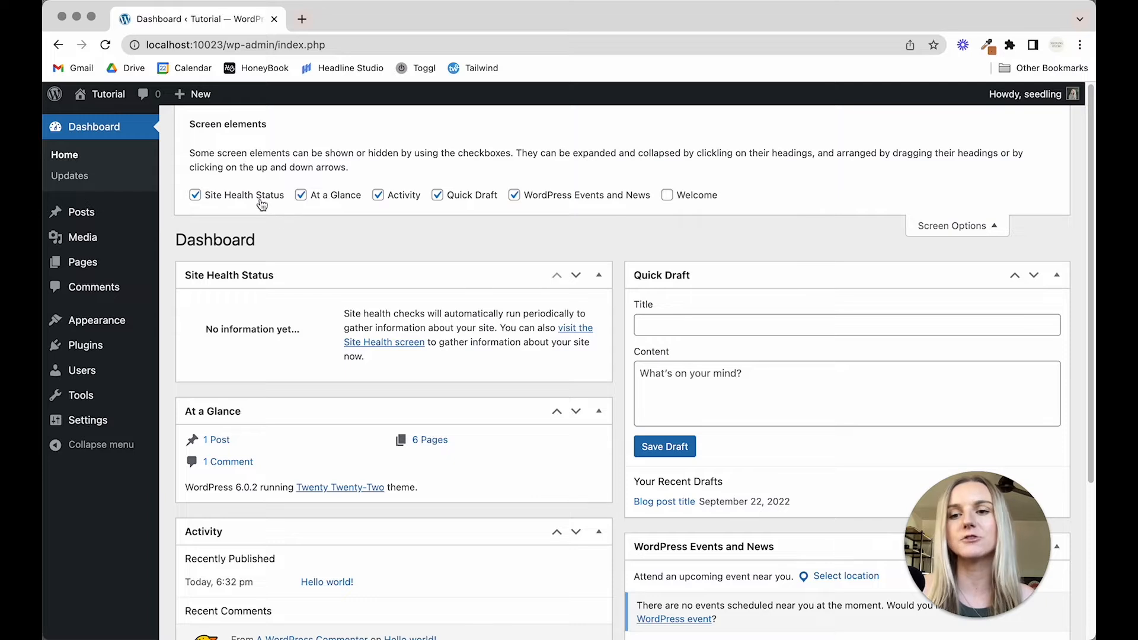
click(328, 201)
click(402, 201)
click(451, 202)
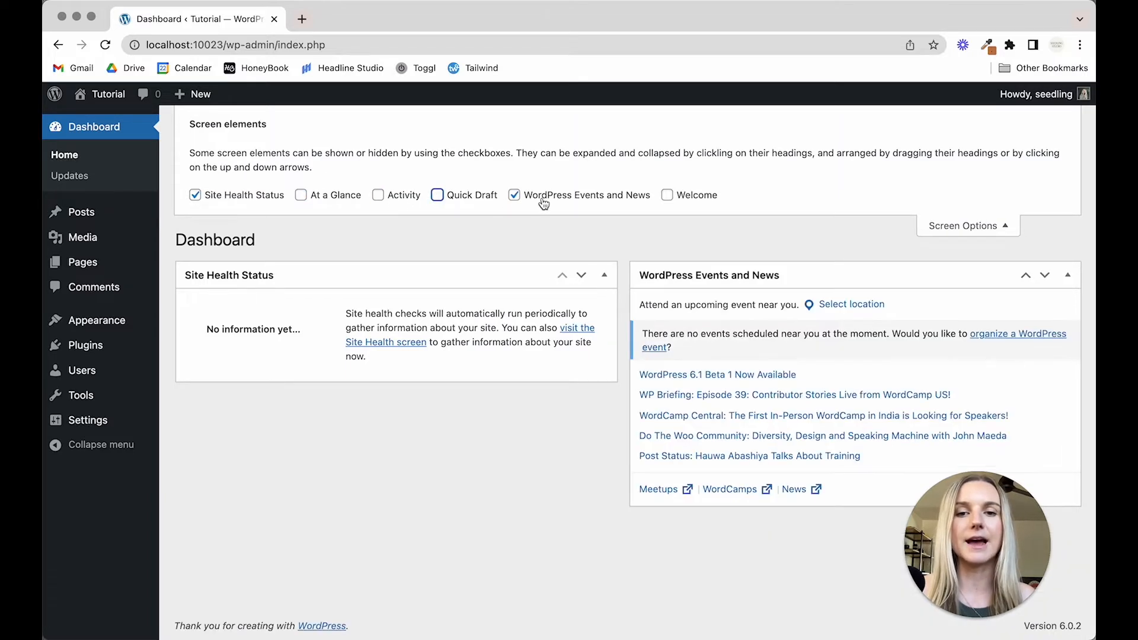
click(543, 203)
click(974, 227)
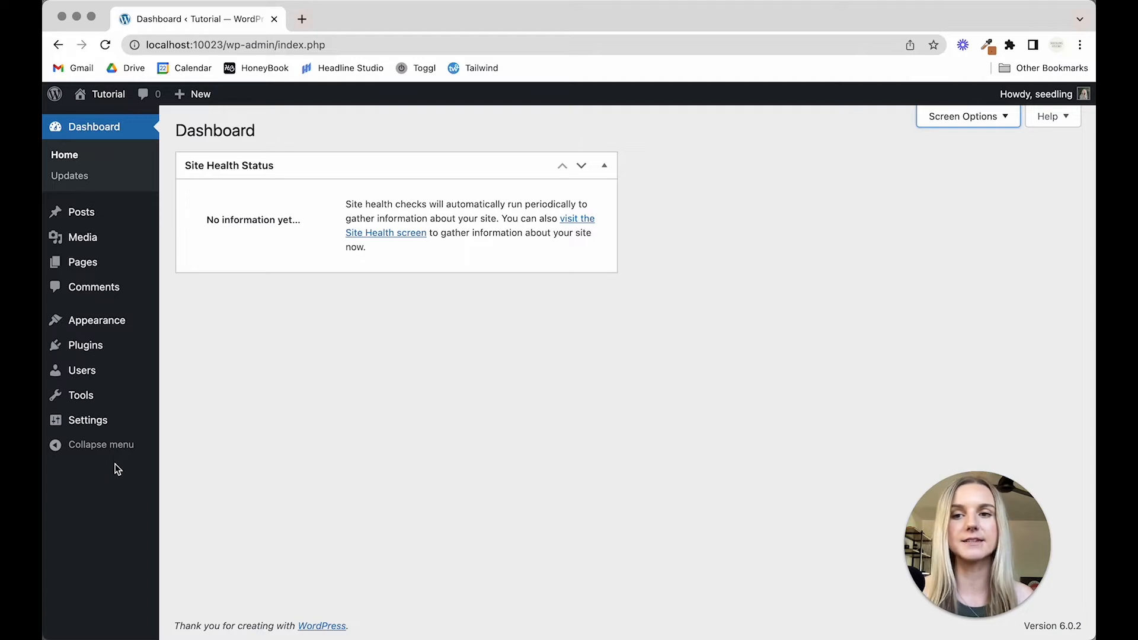
- Look at the WordPress updates page and move the draft post "Blog post title" to the trash
click(107, 184)
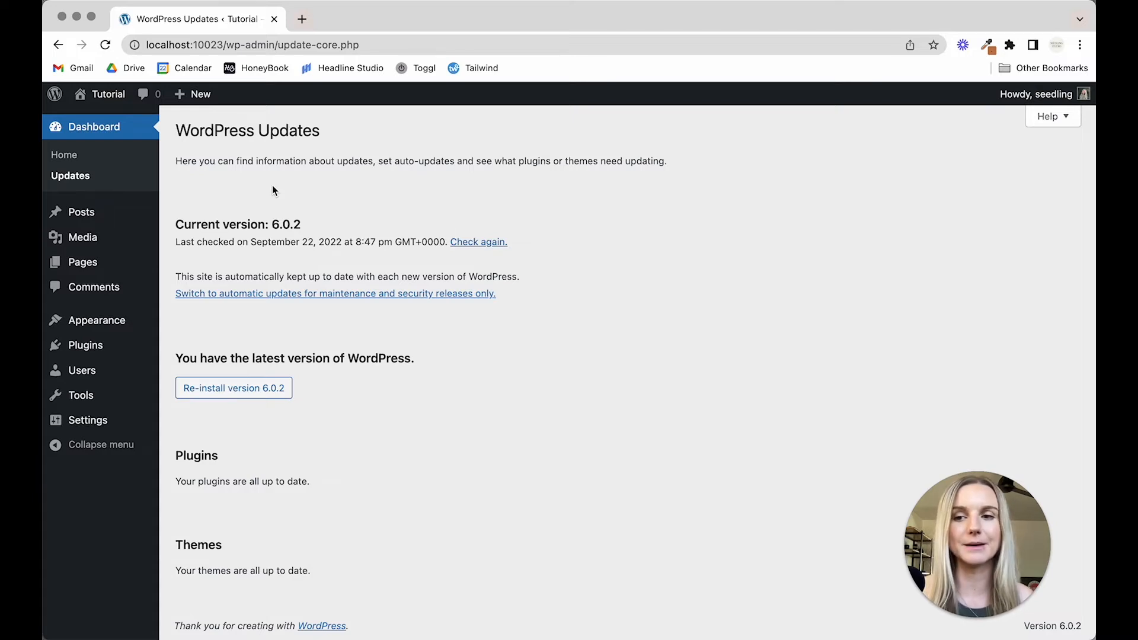
click(121, 220)
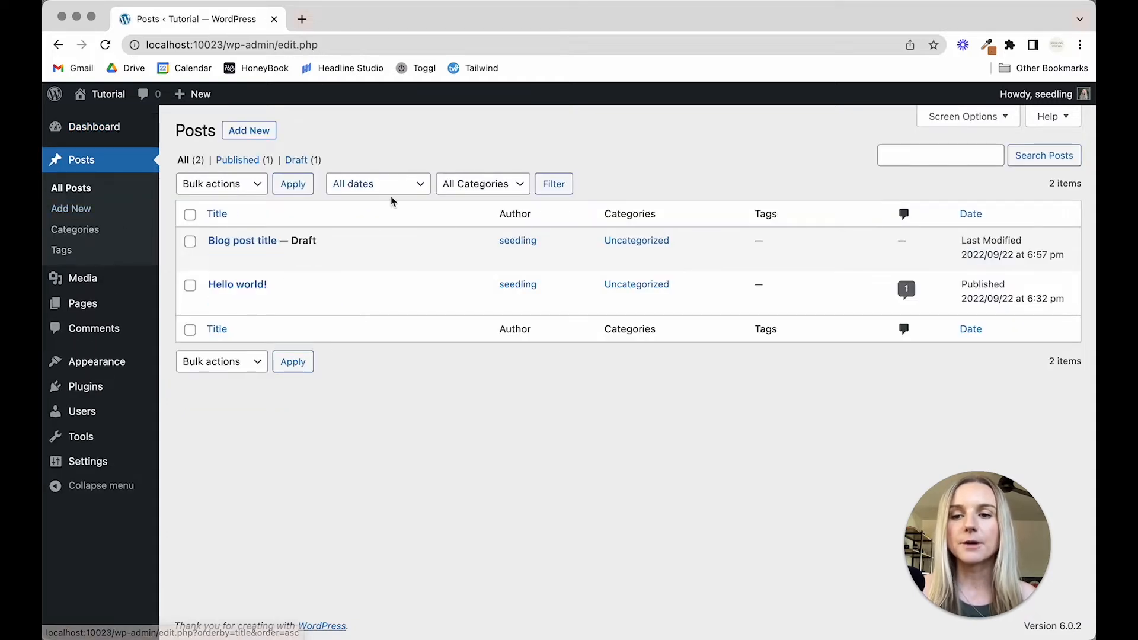
mouse_move(261, 236)
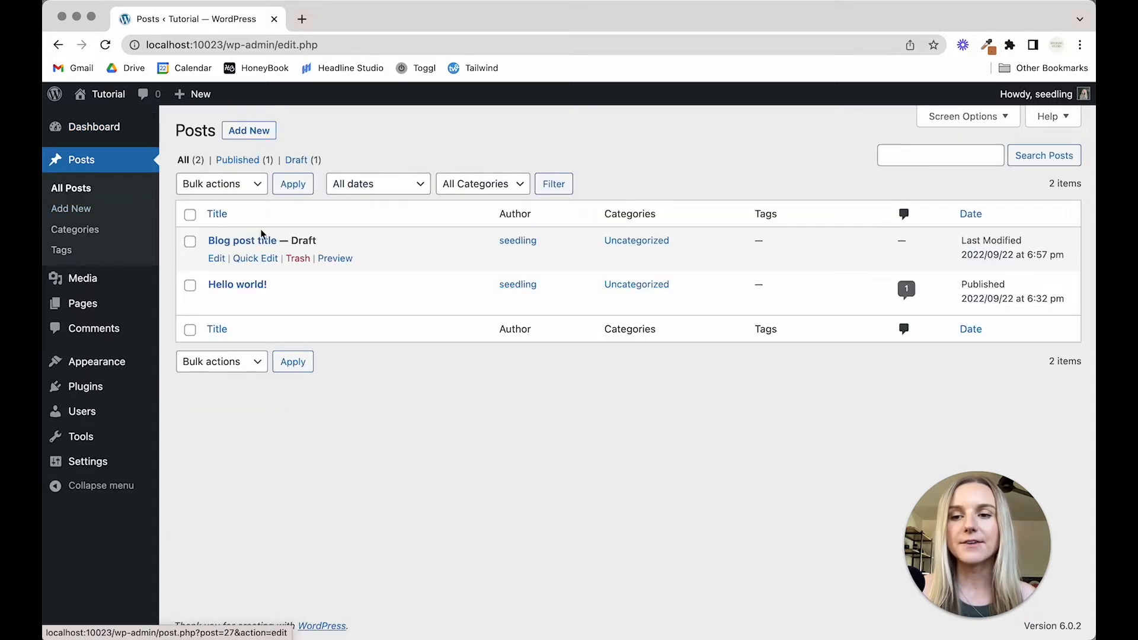
click(302, 261)
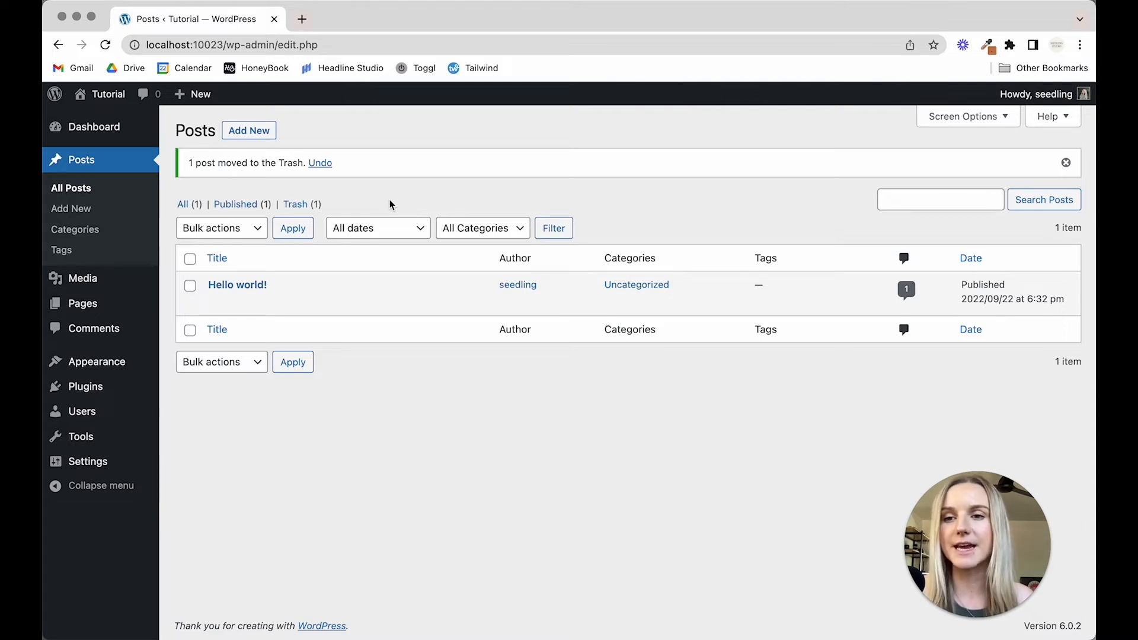
- Create a new post titled "Blog Post Title" and select its empty paragraph block below the title
click(257, 134)
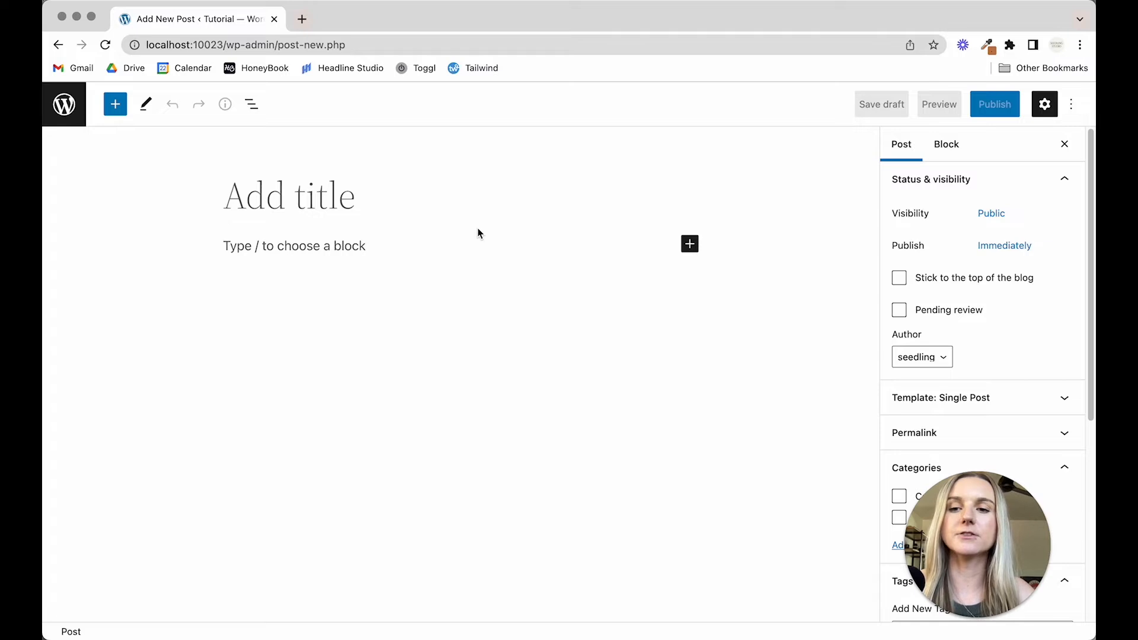
text(Blog Post Title)
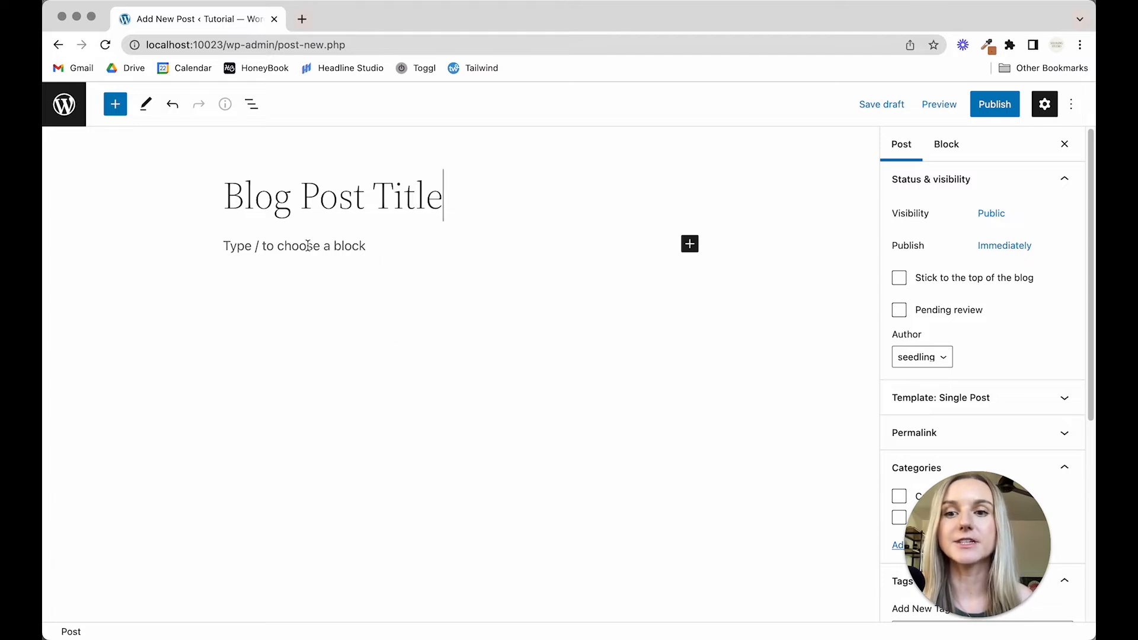
click(395, 246)
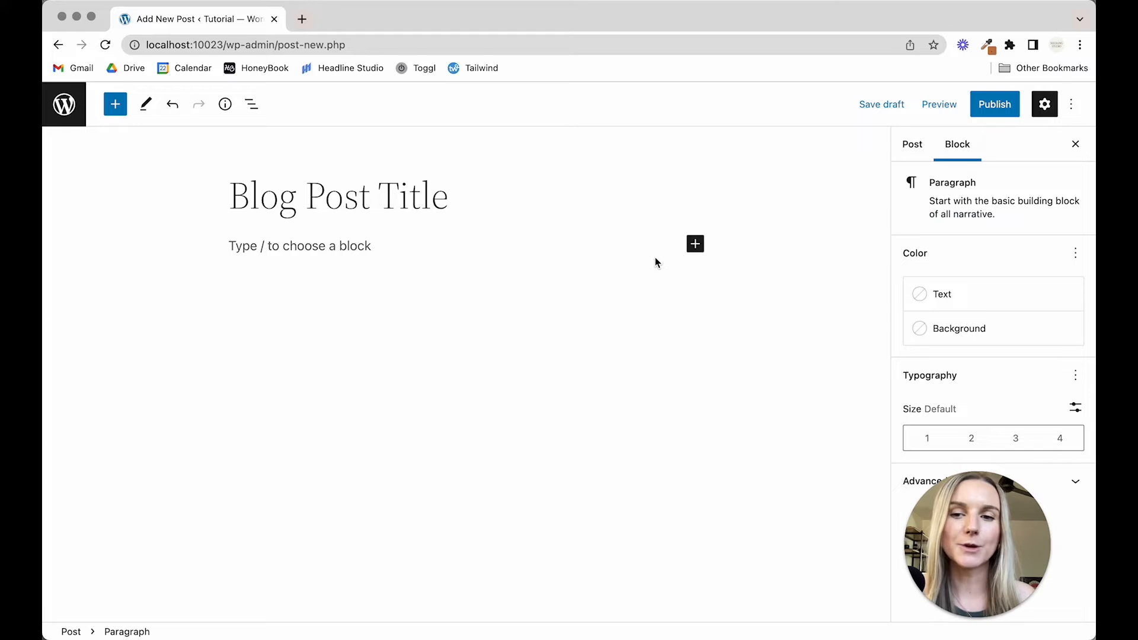
- Browse the complete library of content blocks available for the post and close it
click(697, 245)
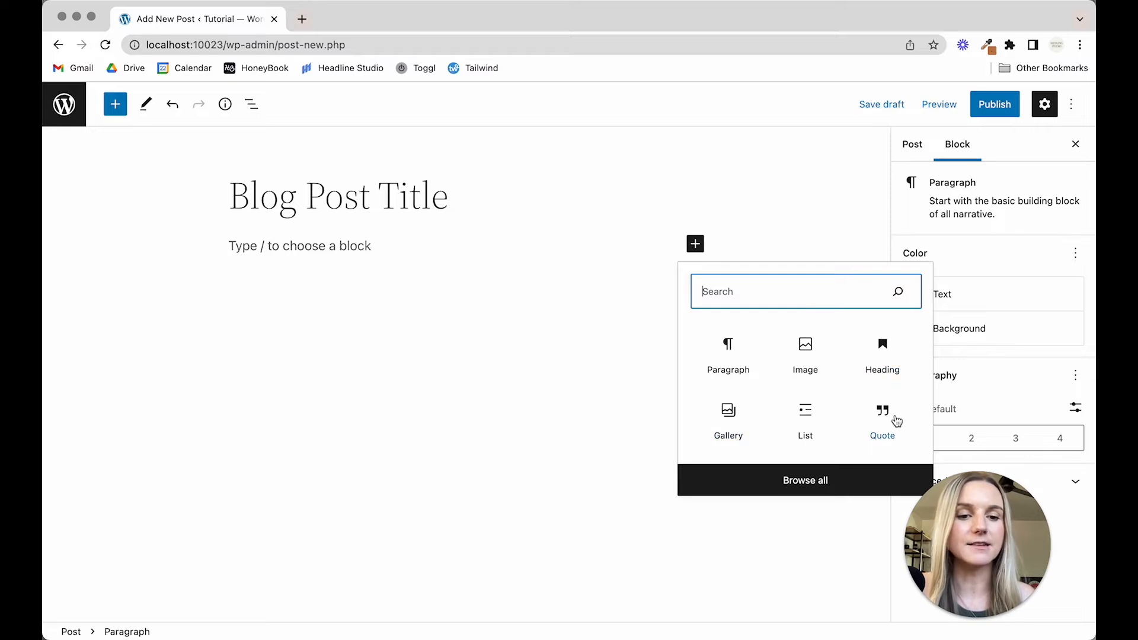
click(854, 483)
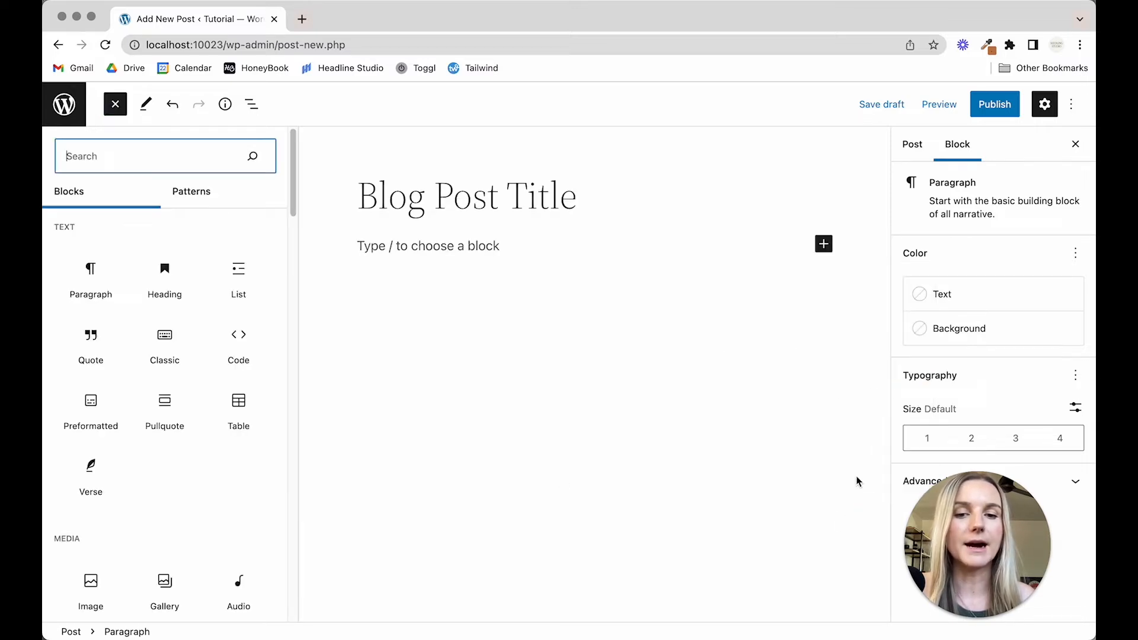
scroll(204, 404, down, 5)
scroll(198, 407, up, 5)
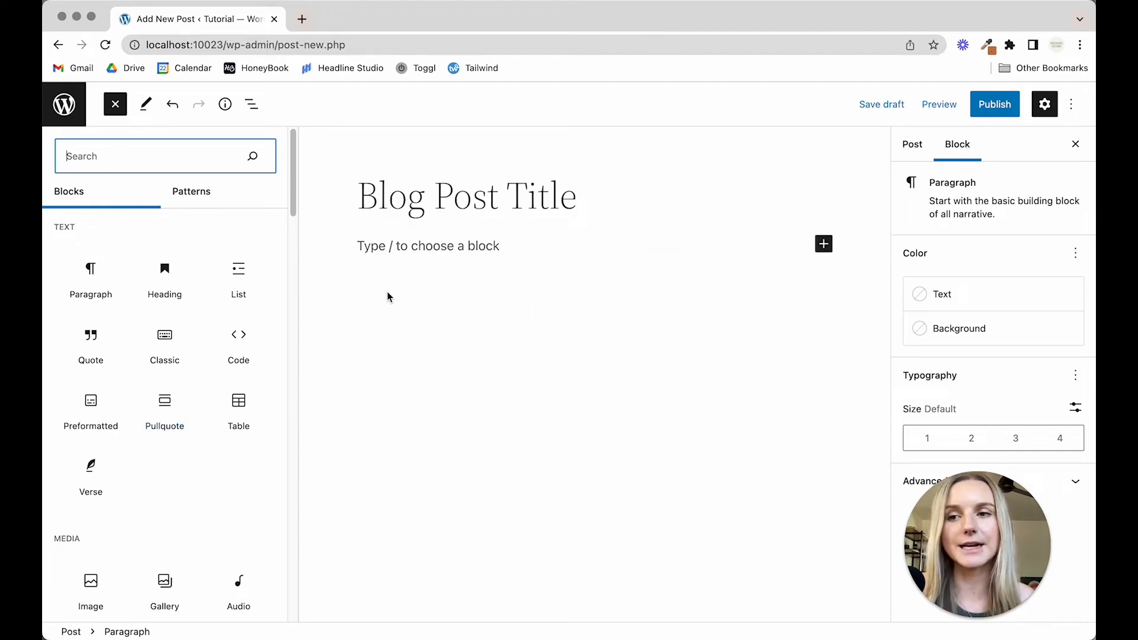
click(115, 105)
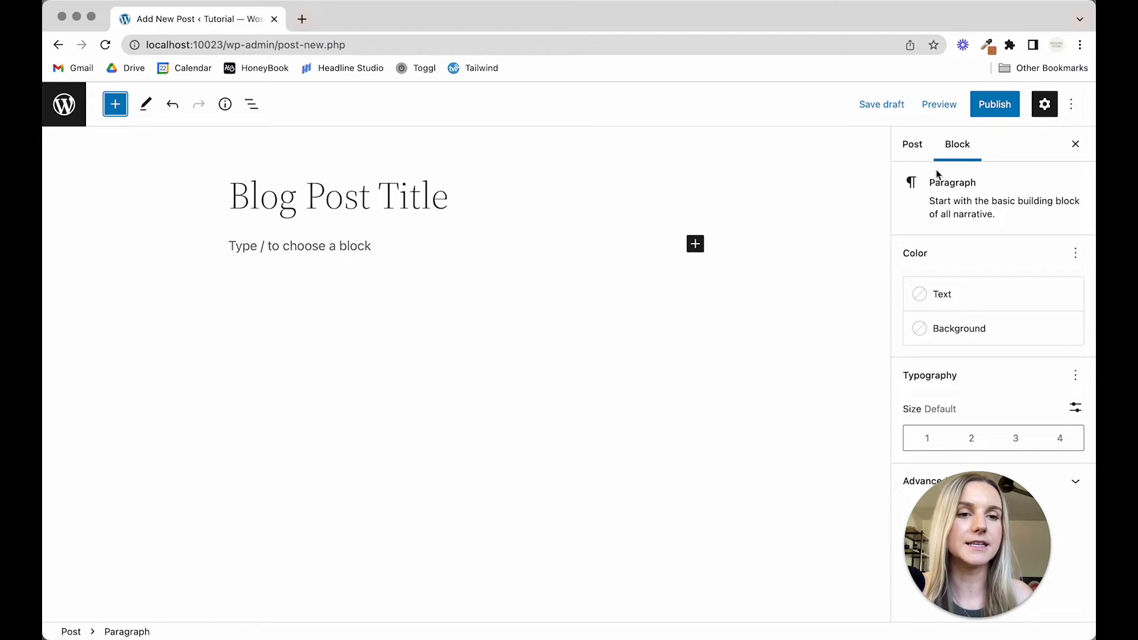
- Hide and reopen the settings sidebar, and look at the post's publish date and time options
click(910, 146)
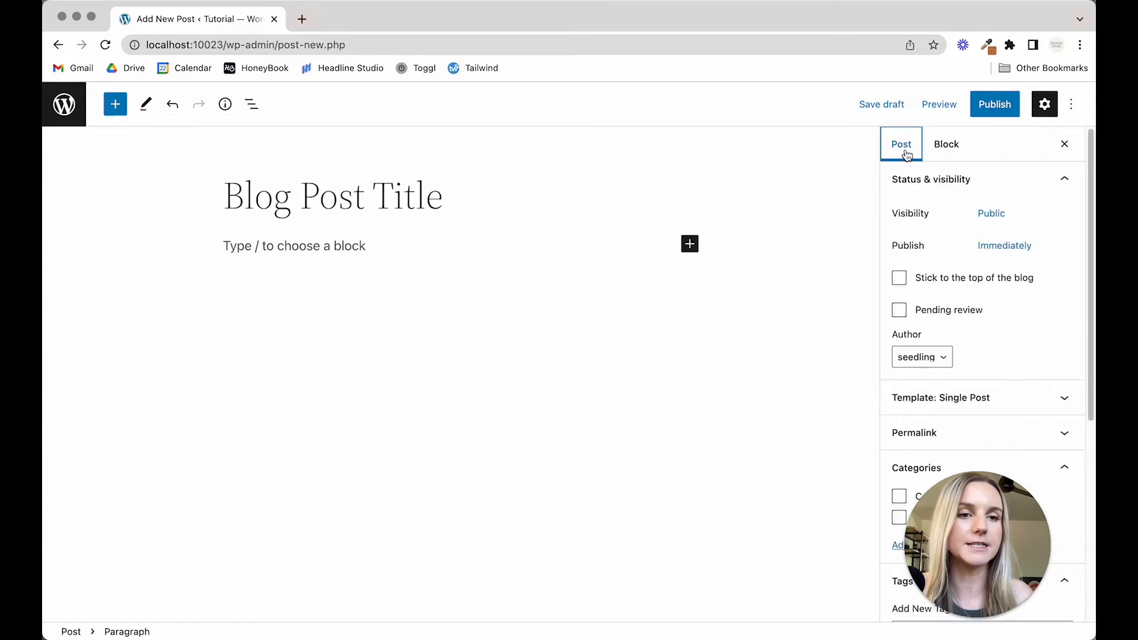
click(1065, 144)
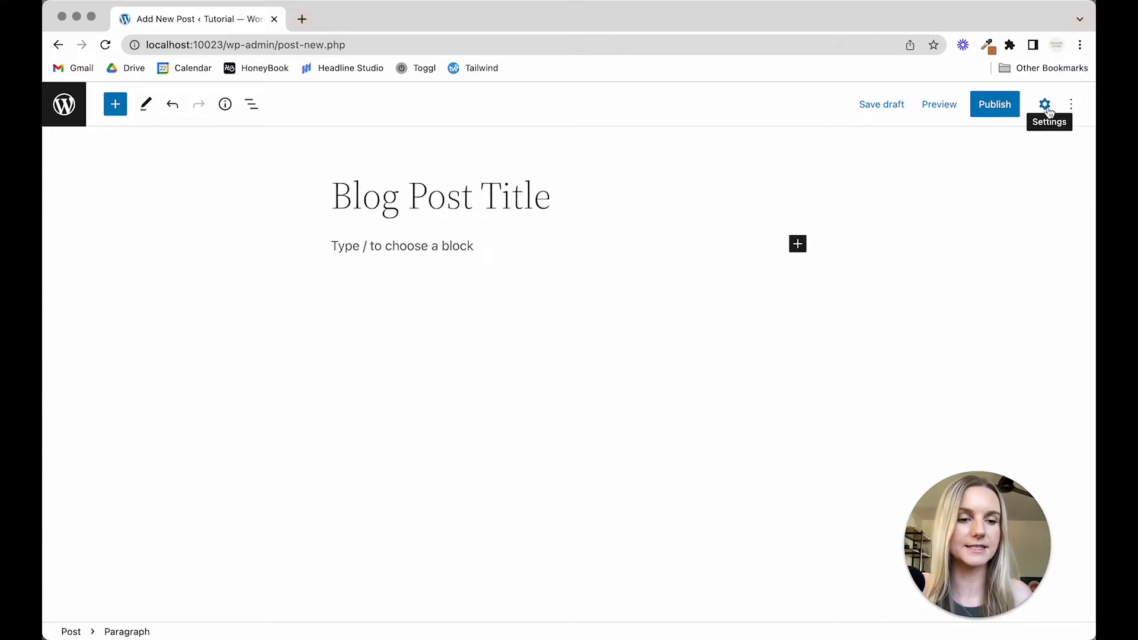
click(1045, 106)
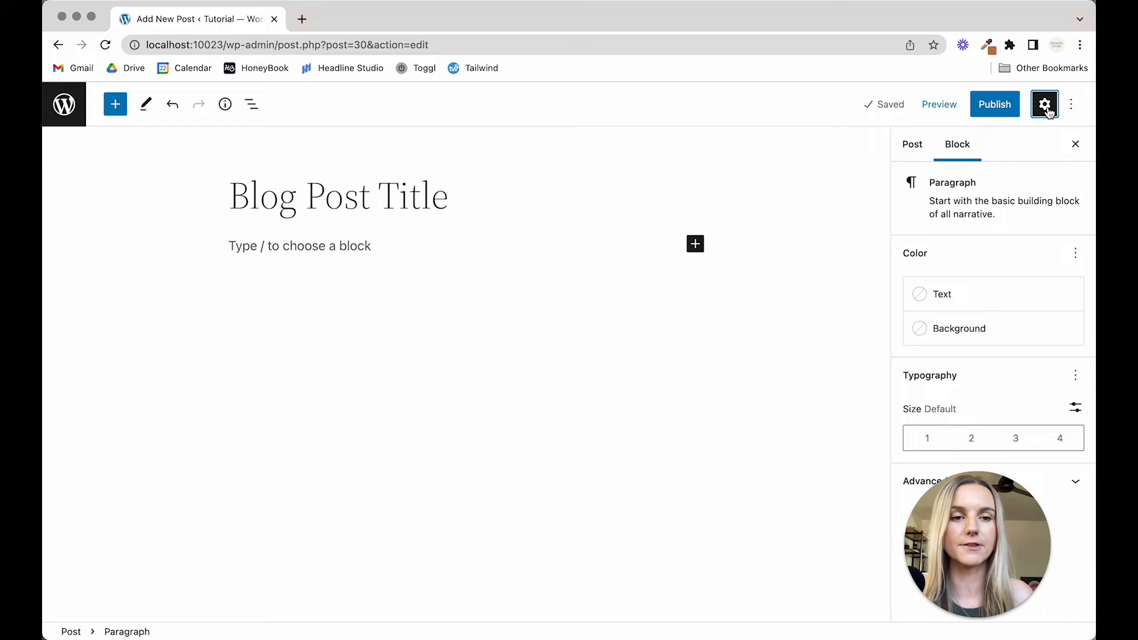
click(923, 152)
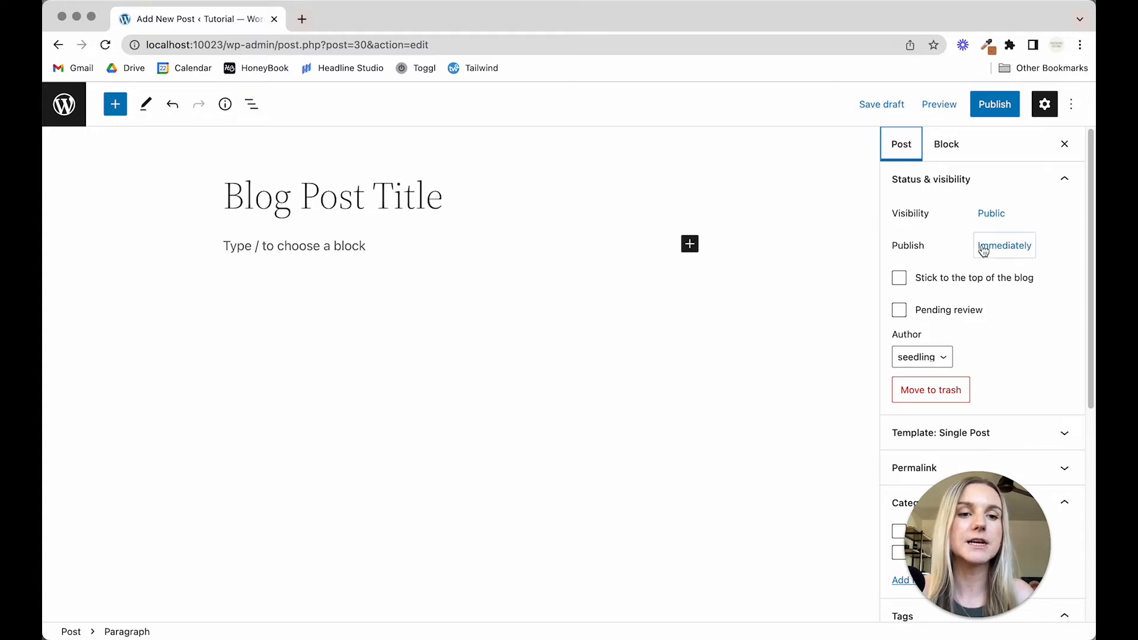
click(1005, 246)
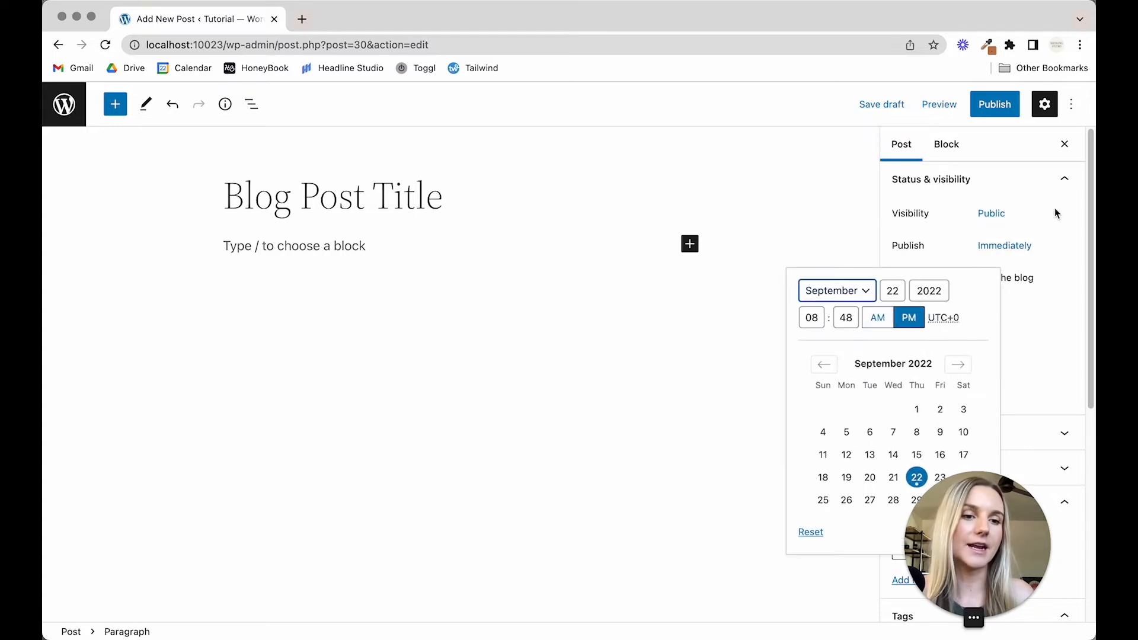
click(1070, 228)
- Look through the post's author, template and category settings and expand the permalink options
scroll(1045, 250, down, 5)
scroll(1045, 251, up, 2)
scroll(1044, 249, up, 1)
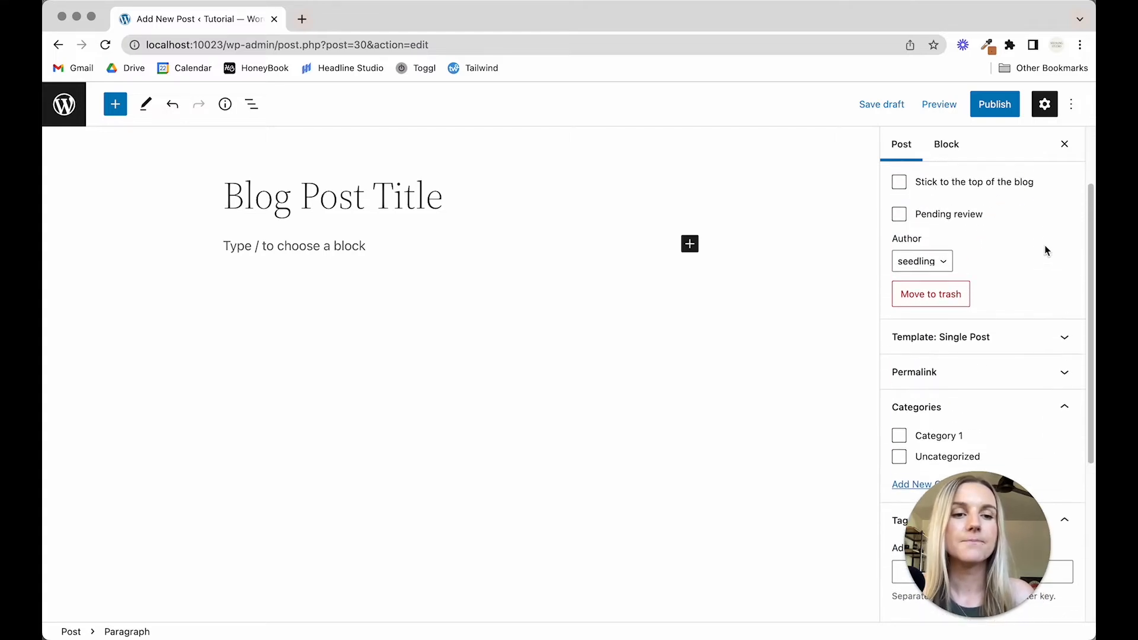
scroll(995, 256, down, 4)
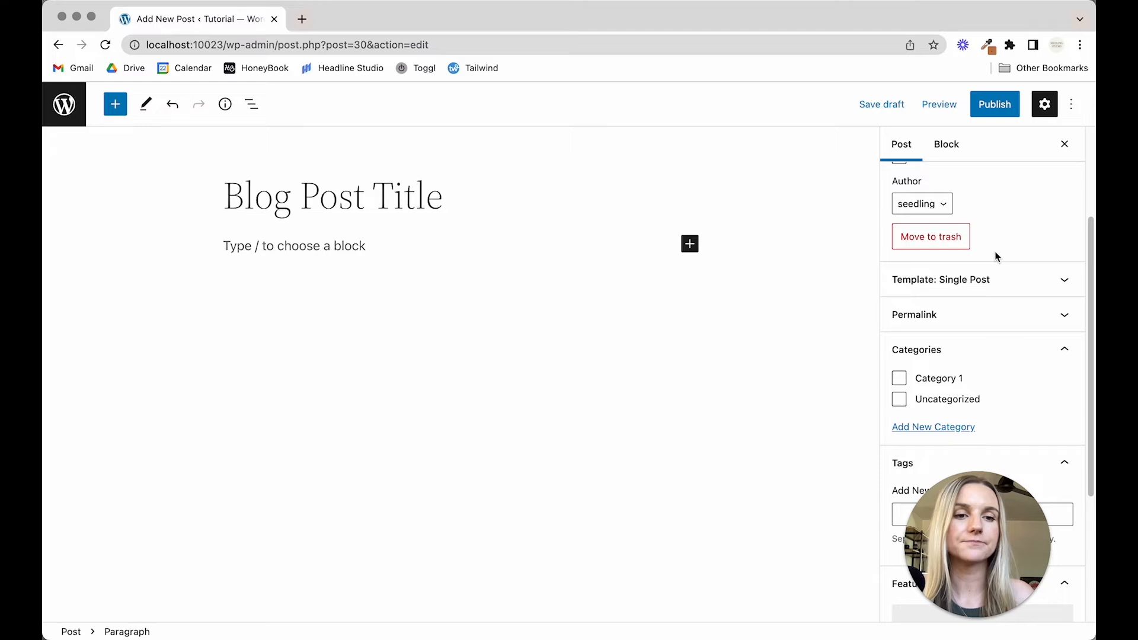
scroll(996, 257, up, 2)
scroll(1021, 282, down, 4)
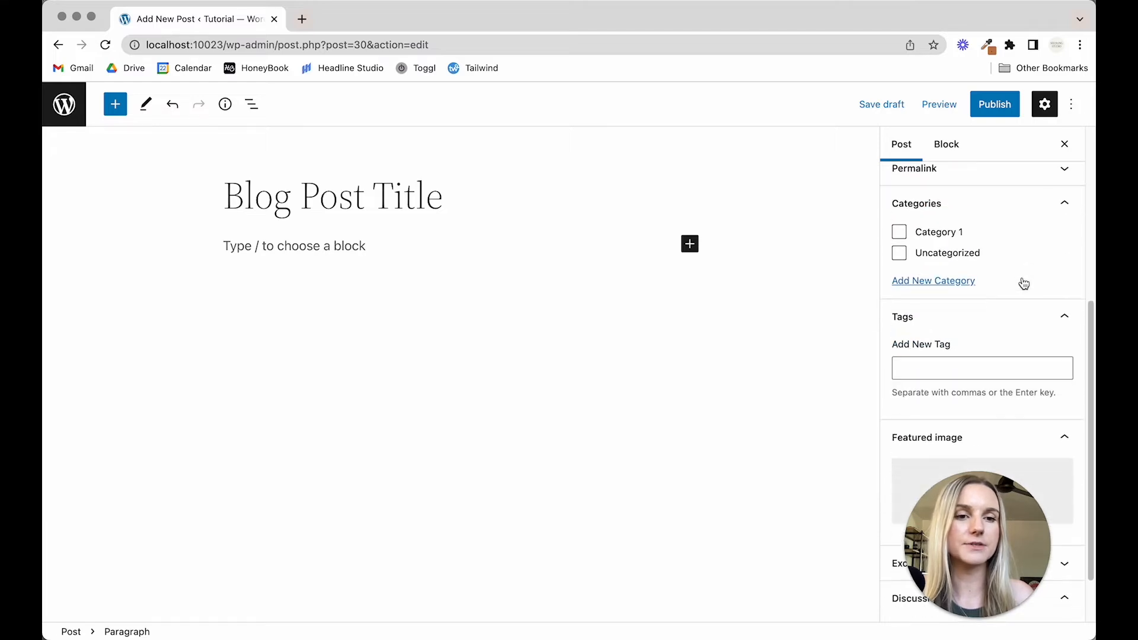
scroll(1022, 282, up, 1)
click(1010, 216)
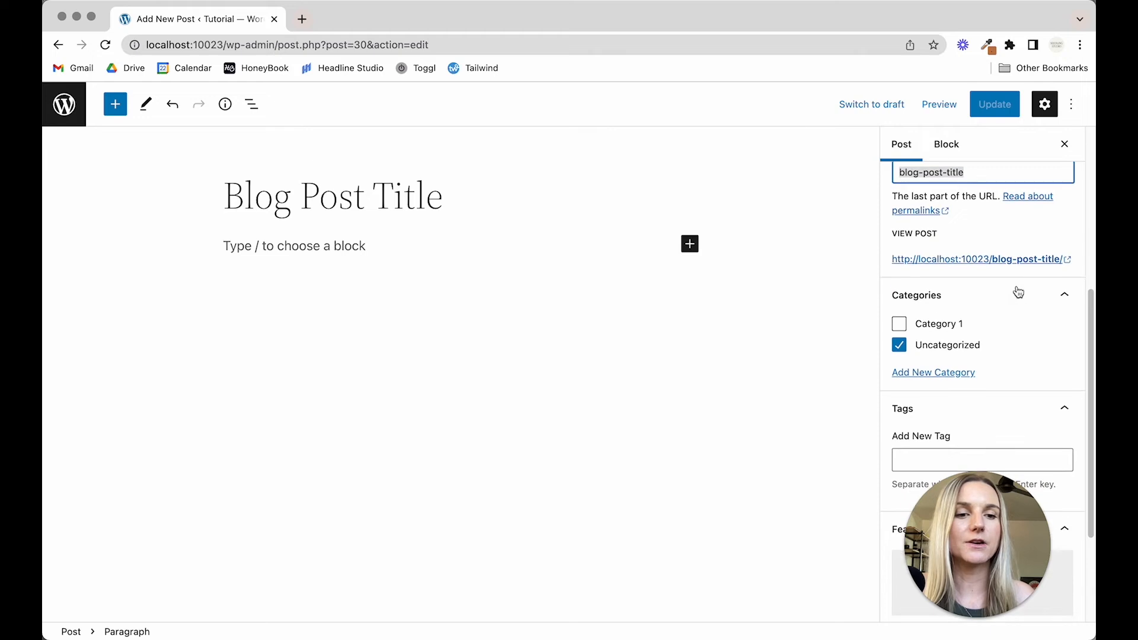
scroll(963, 294, down, 1)
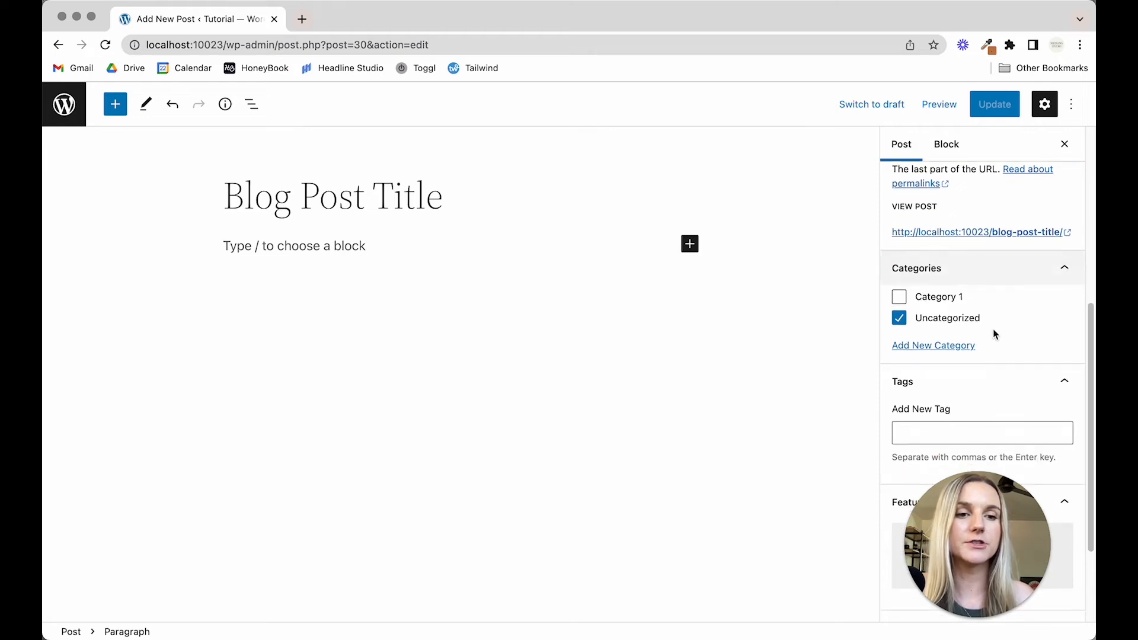
- Open the new category form and look over the parent category, tags and featured image settings
click(943, 346)
click(958, 379)
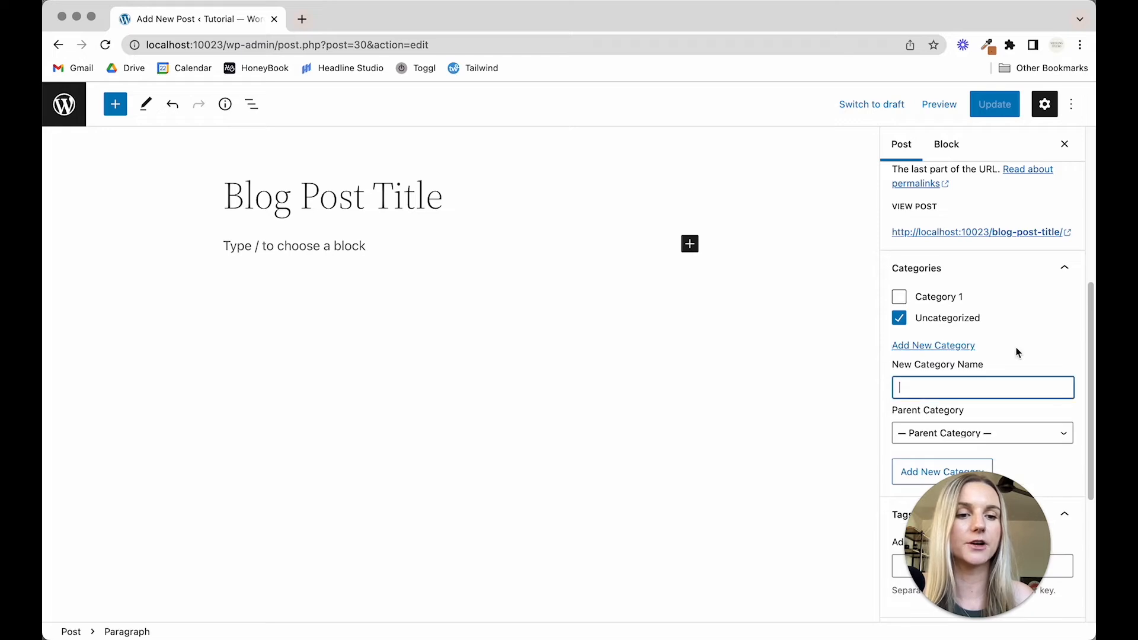
scroll(998, 366, down, 1)
scroll(971, 385, down, 3)
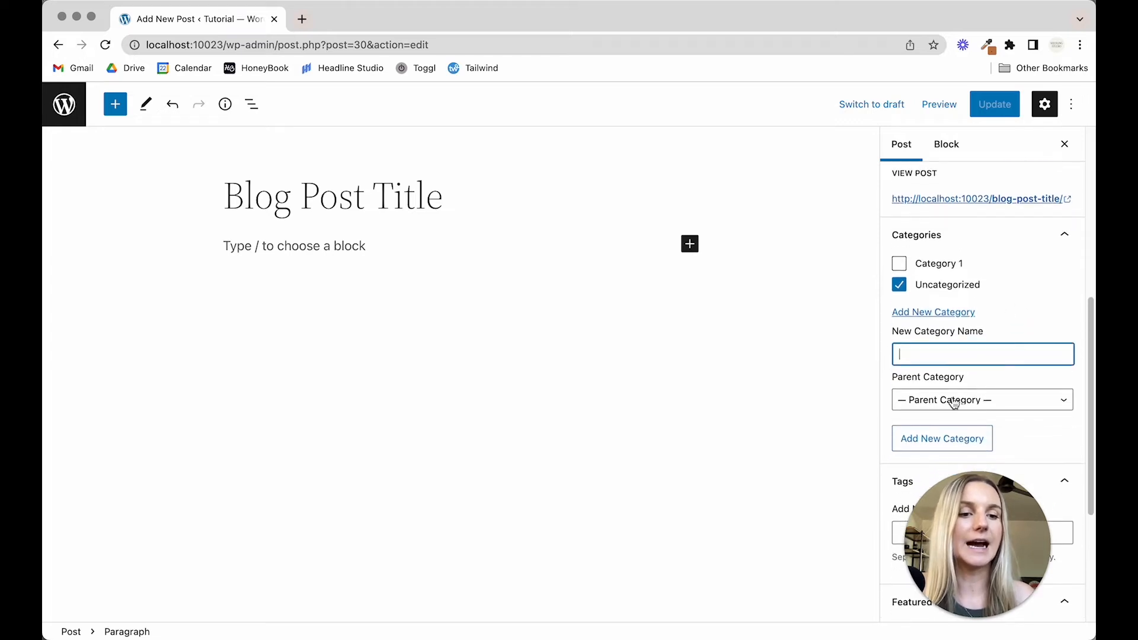
scroll(961, 388, down, 4)
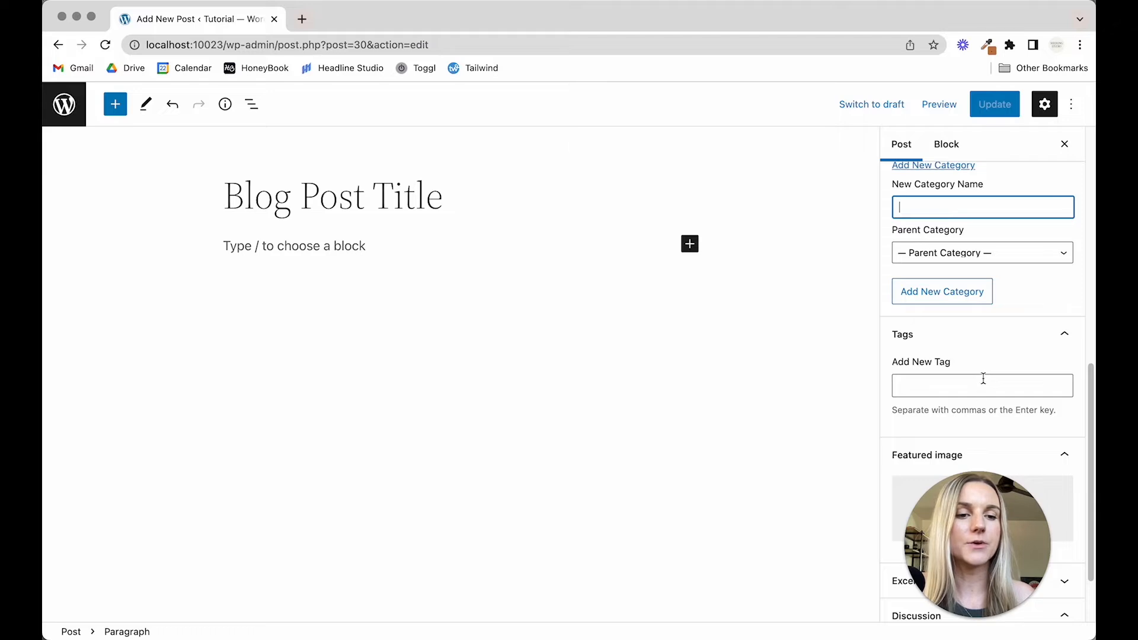
scroll(978, 368, down, 1)
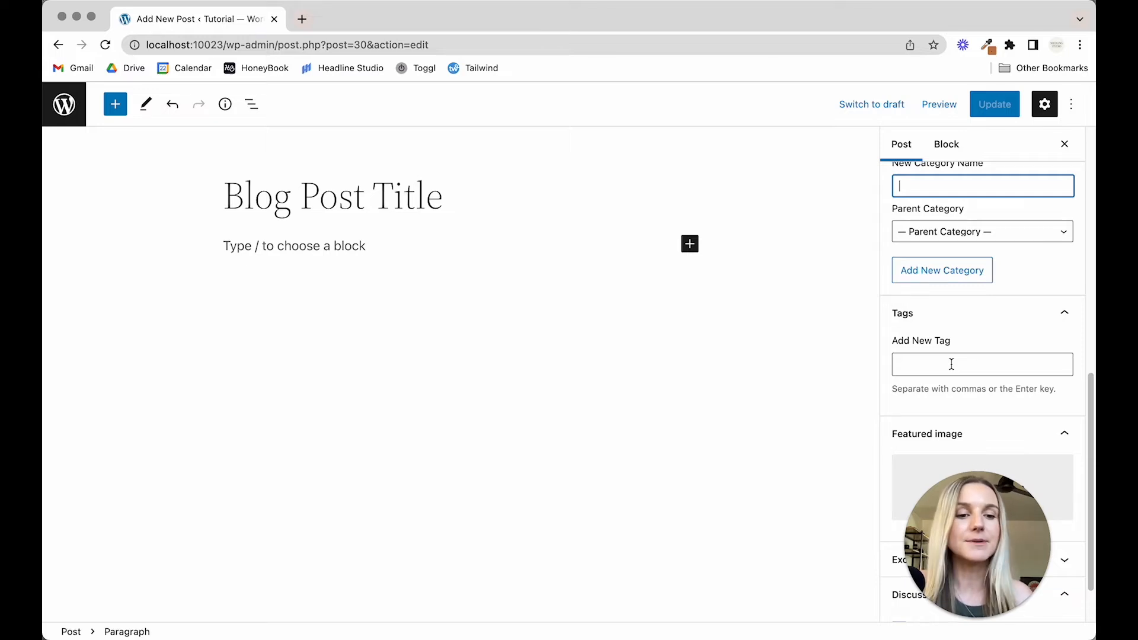
scroll(951, 364, down, 2)
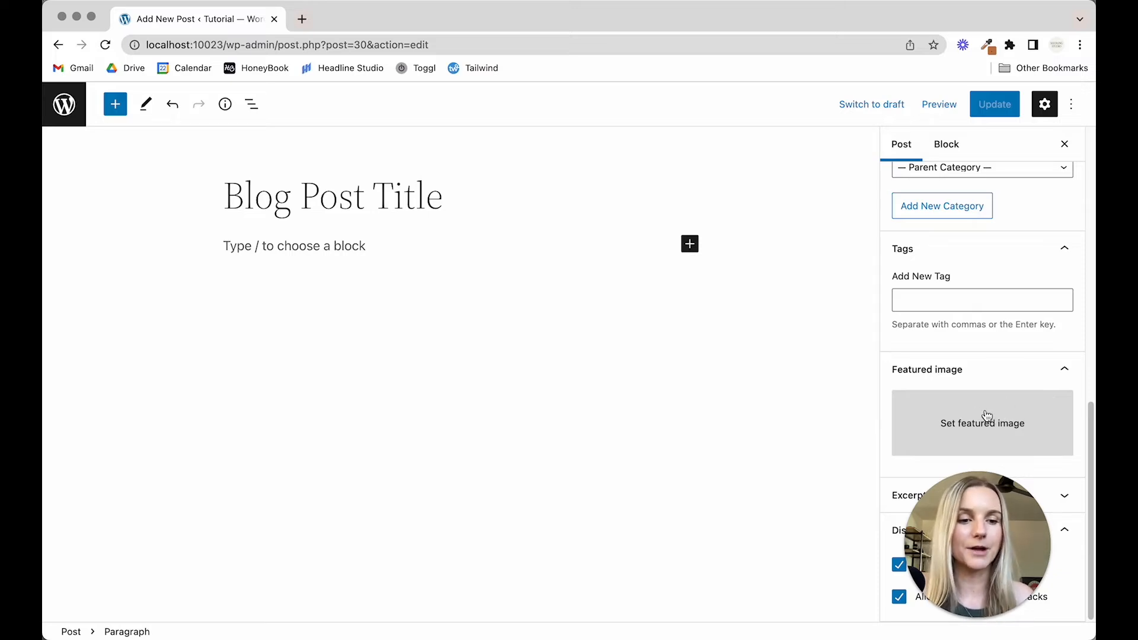
- Expand the post's excerpt settings and review the discussion options for comments and pingbacks
drag(996, 535, 127, 570)
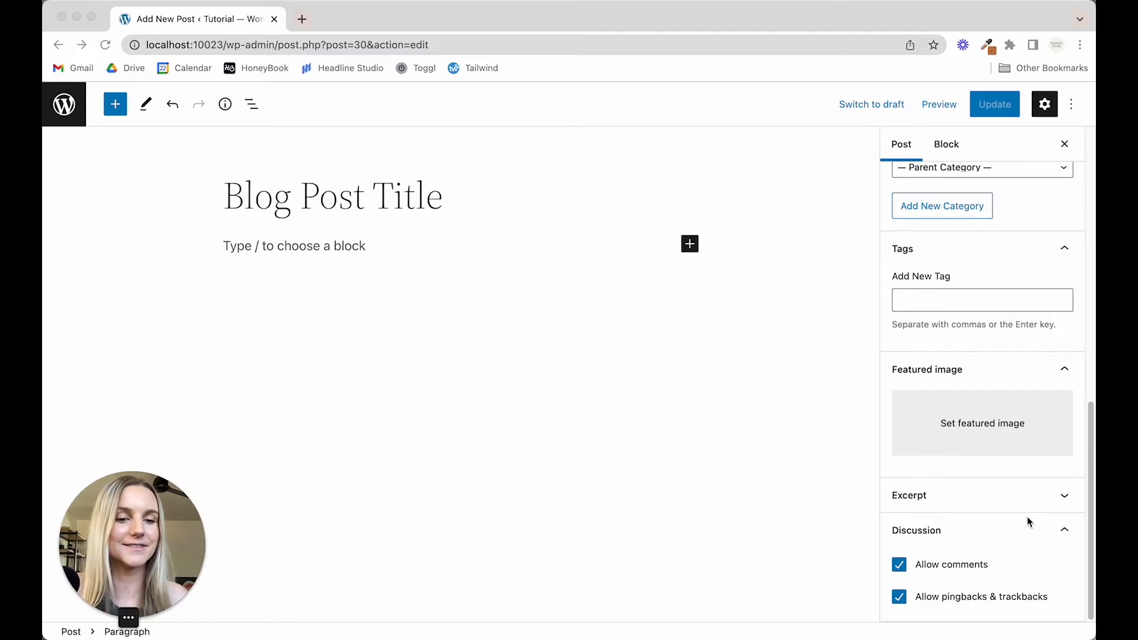
click(1049, 502)
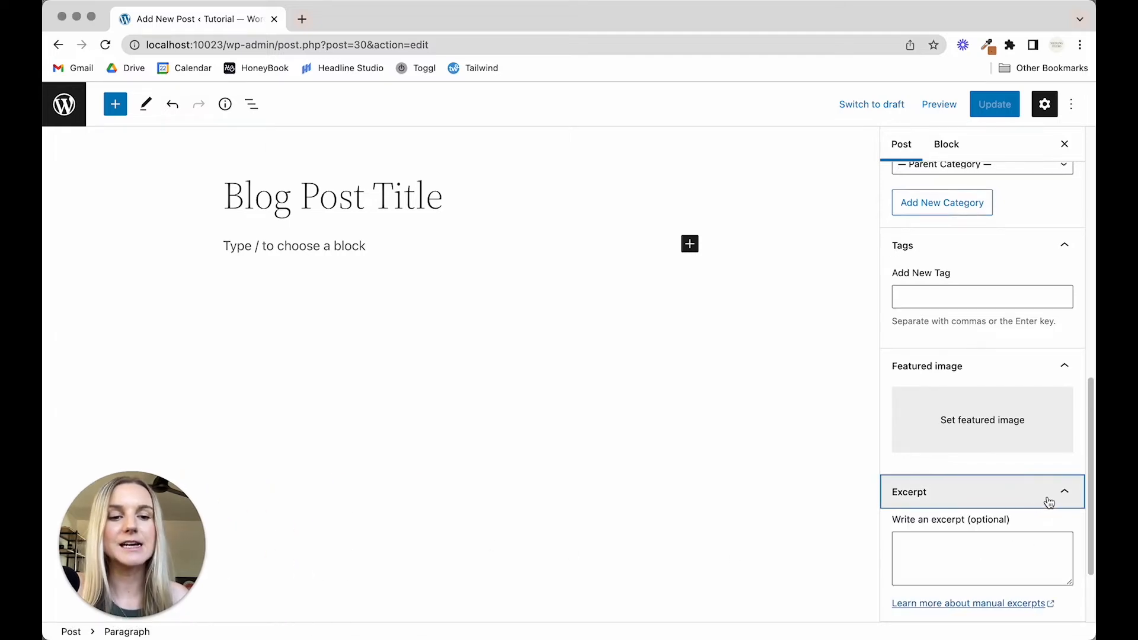
scroll(1048, 501, down, 3)
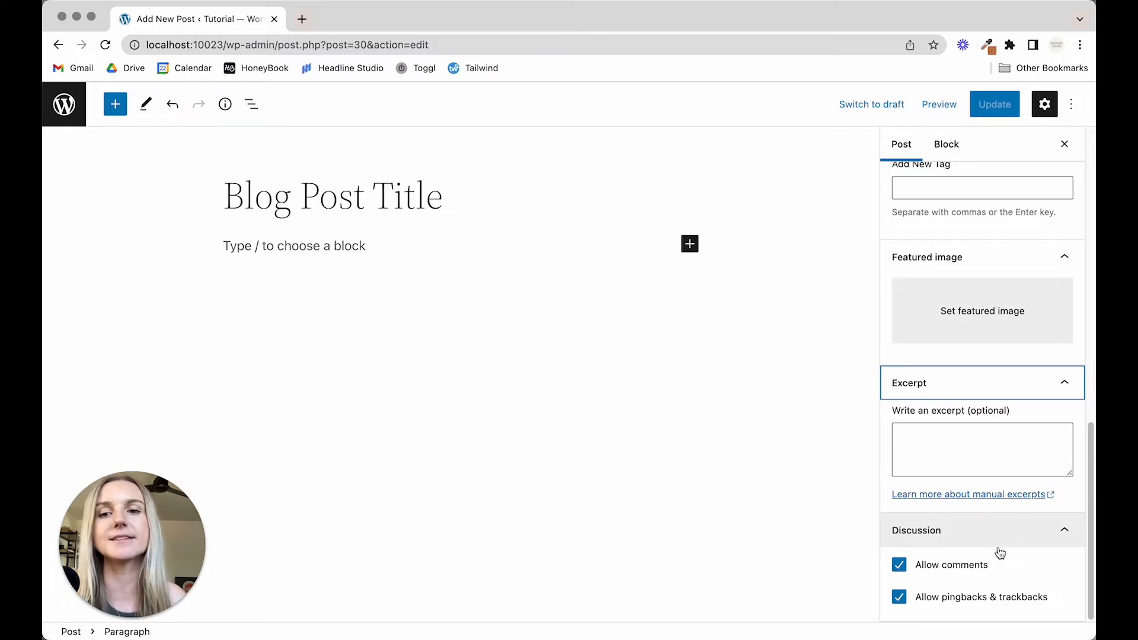
scroll(952, 442, up, 10)
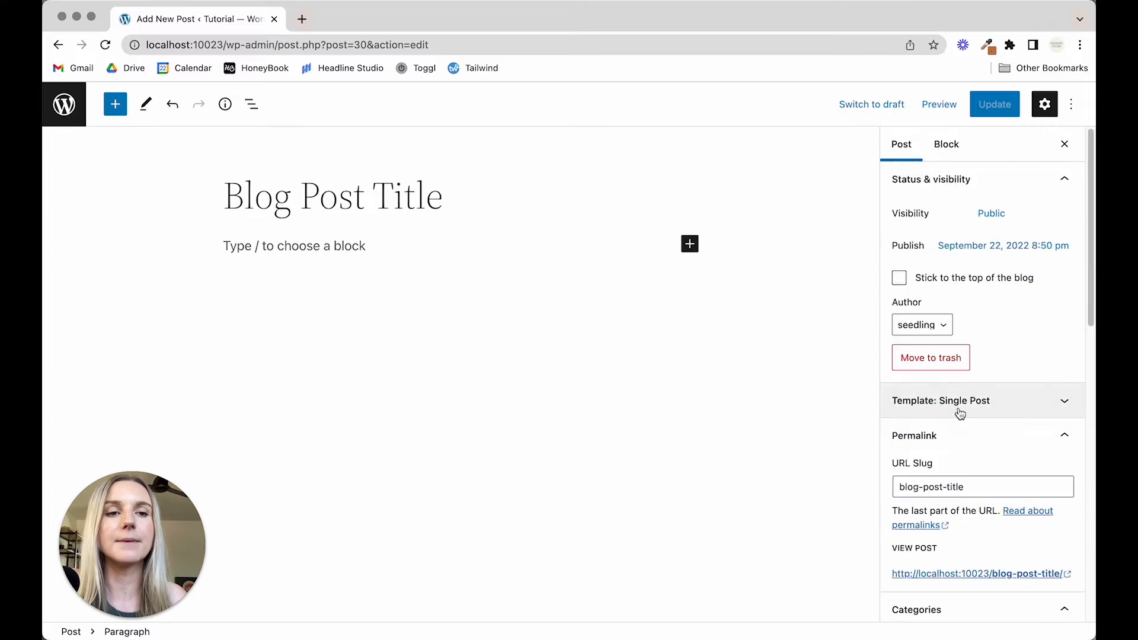
- Close the post settings sidebar, leave the post editor and open the Media Library
click(1064, 144)
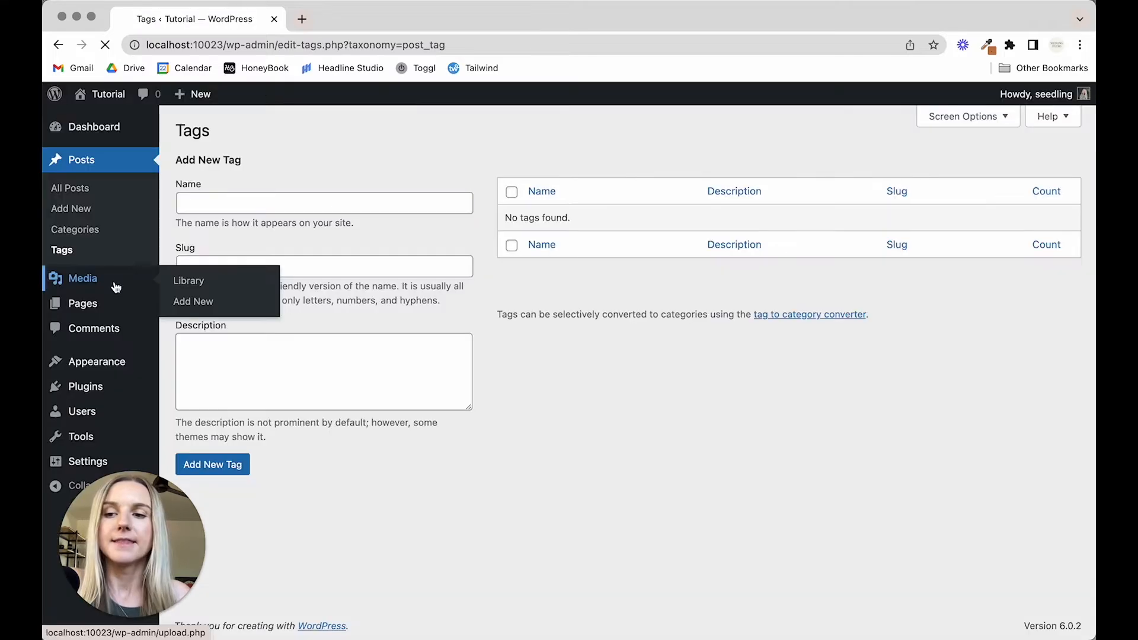
click(114, 286)
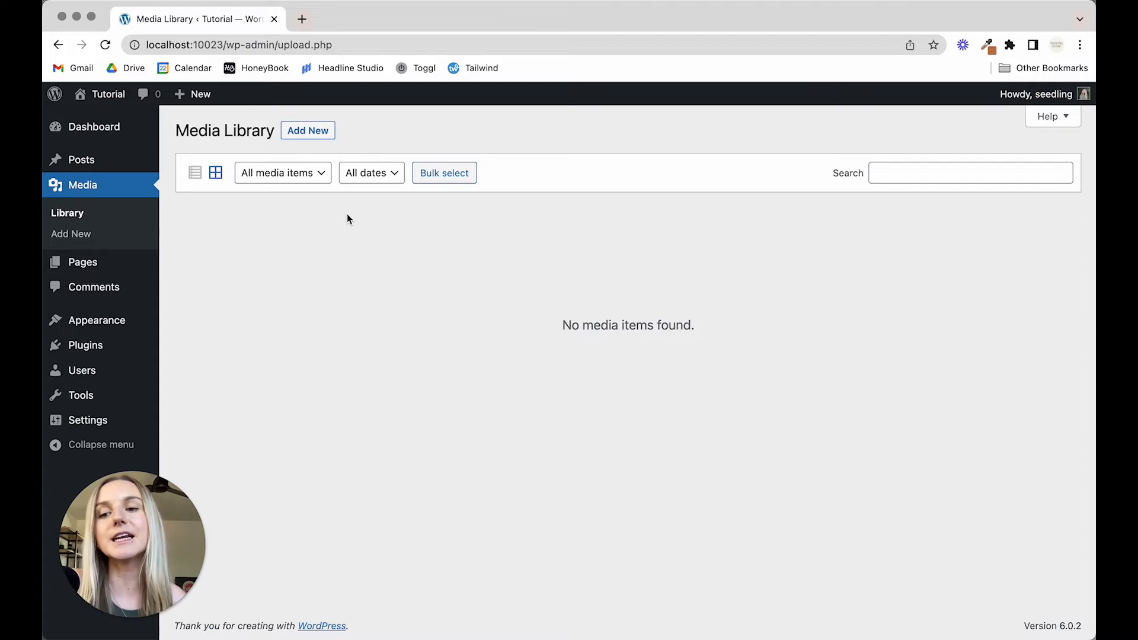
- Look over the list of pages and move the sample WordPress comment to the trash
click(83, 264)
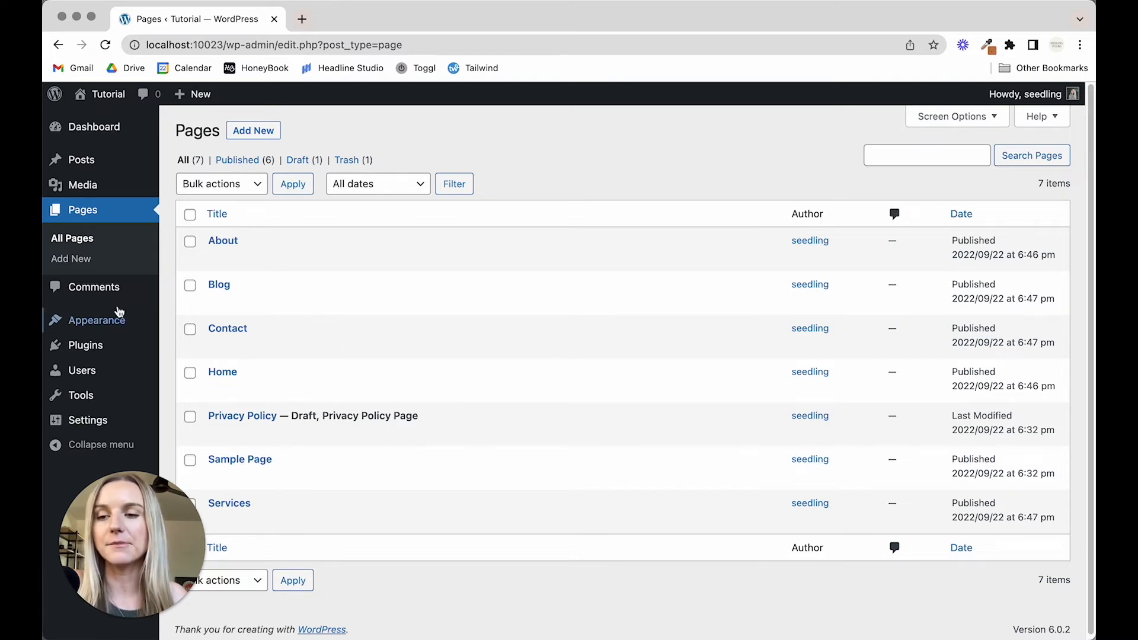
click(118, 289)
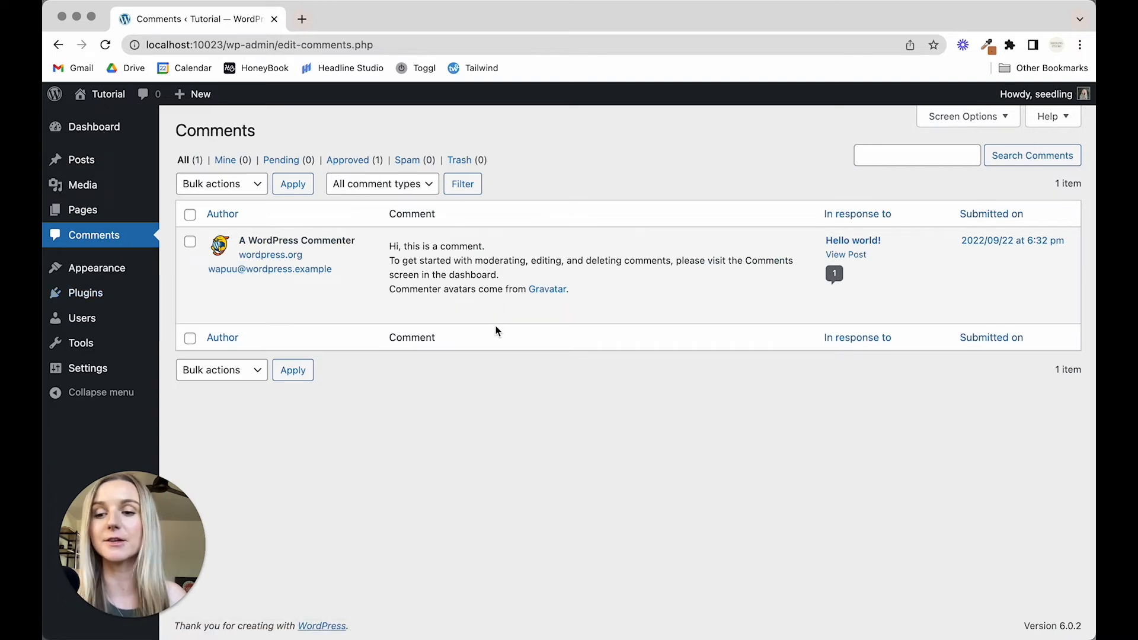
mouse_move(360, 223)
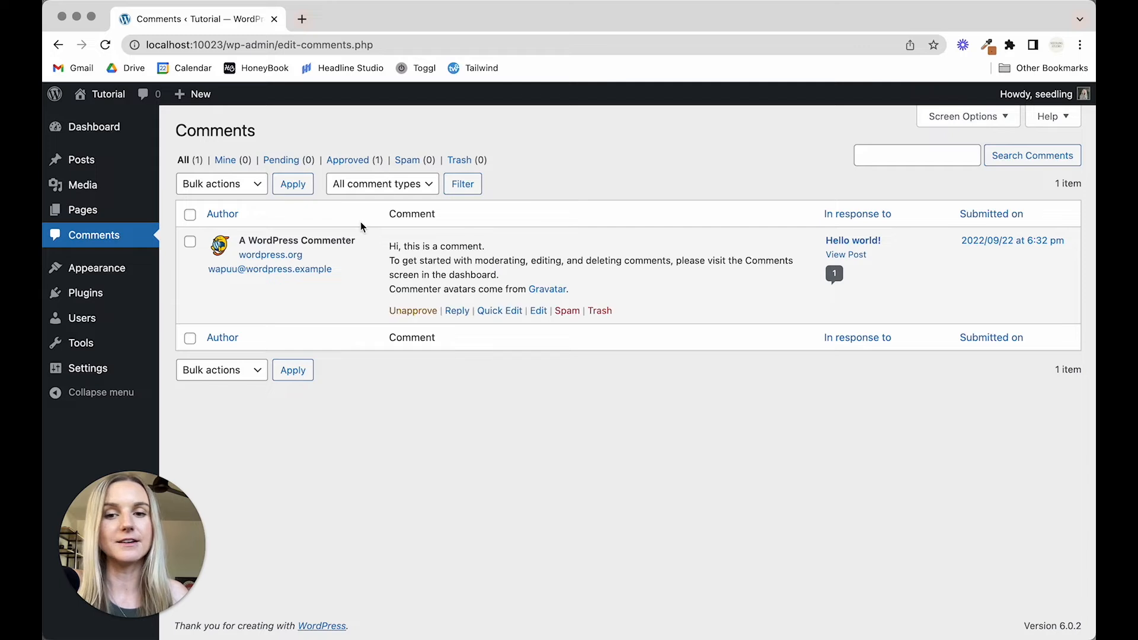
click(599, 314)
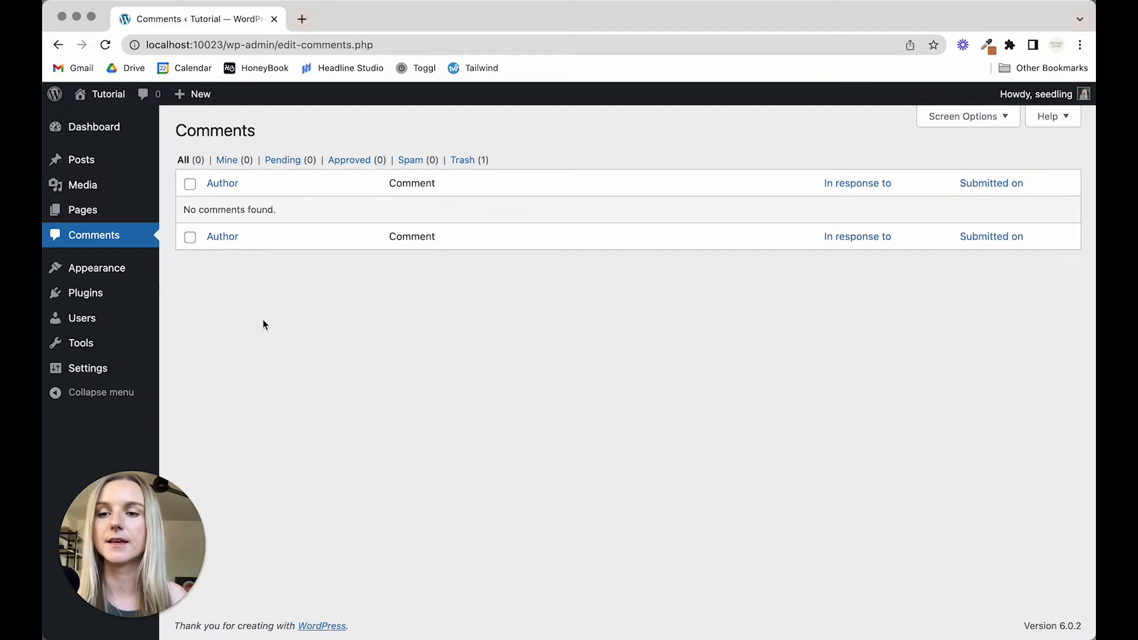
- Browse the popular themes available for the site, then install and activate Hello Elementor
mouse_move(119, 270)
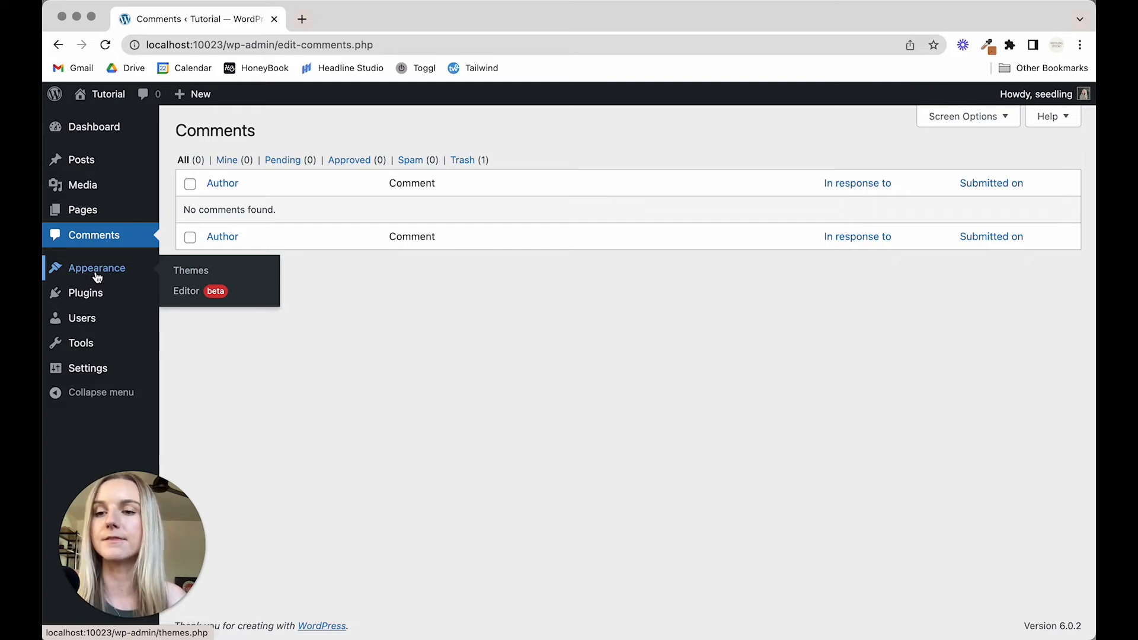
click(180, 271)
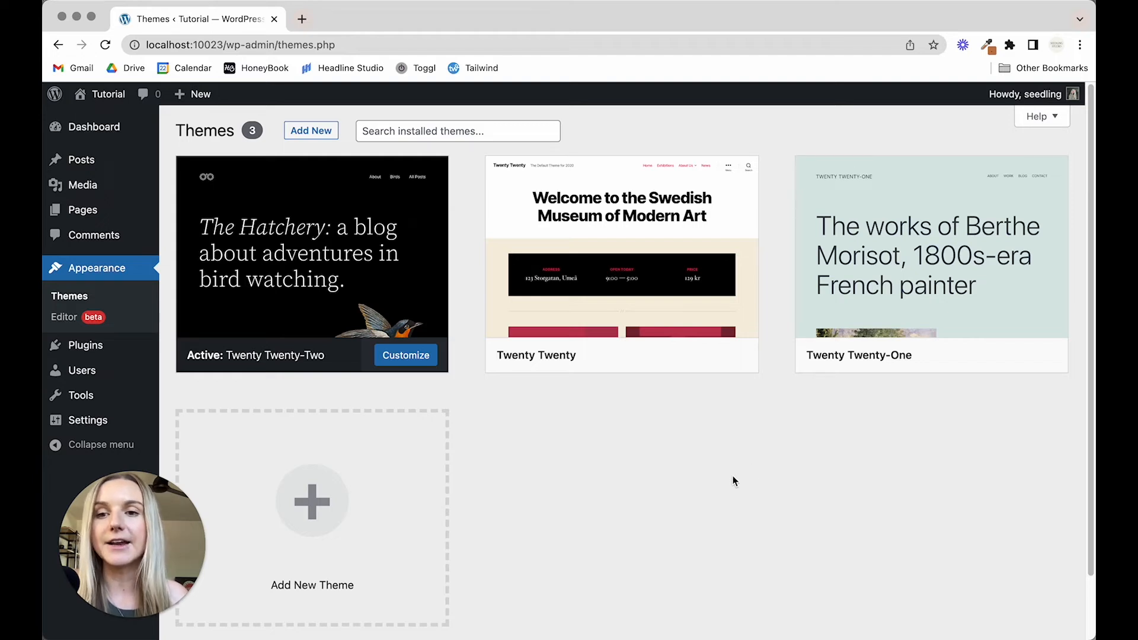
click(307, 131)
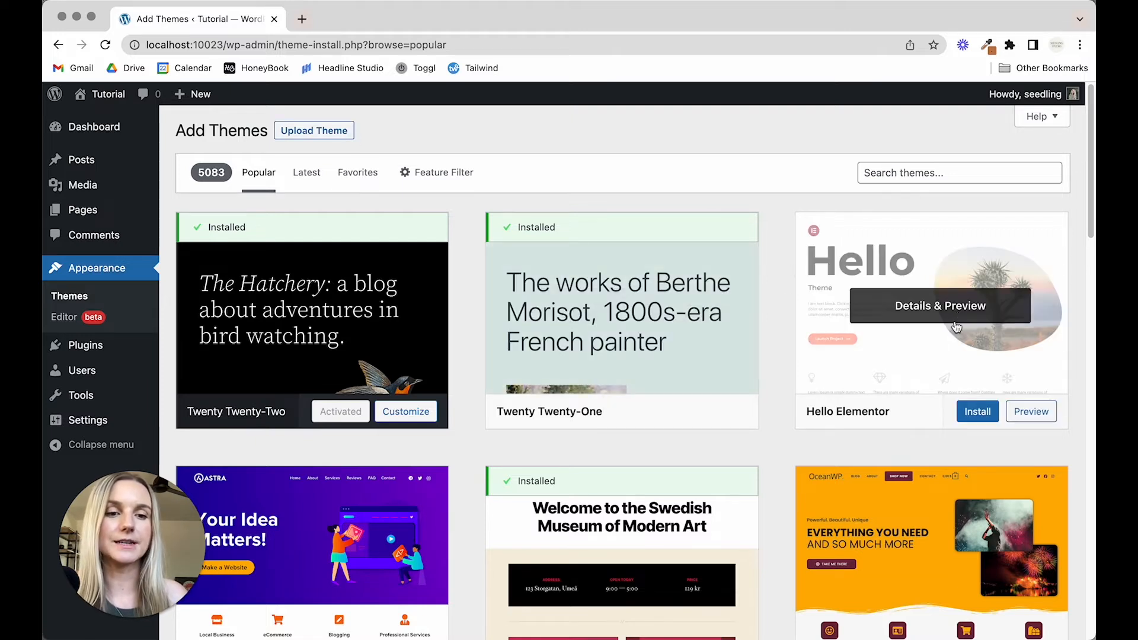
click(977, 411)
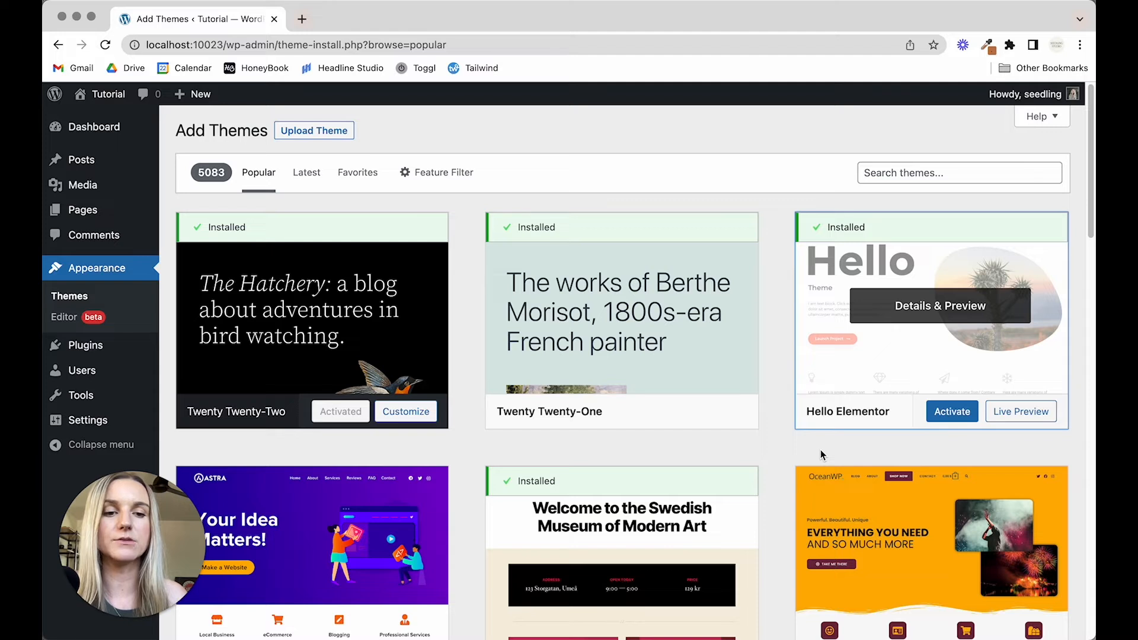
click(953, 413)
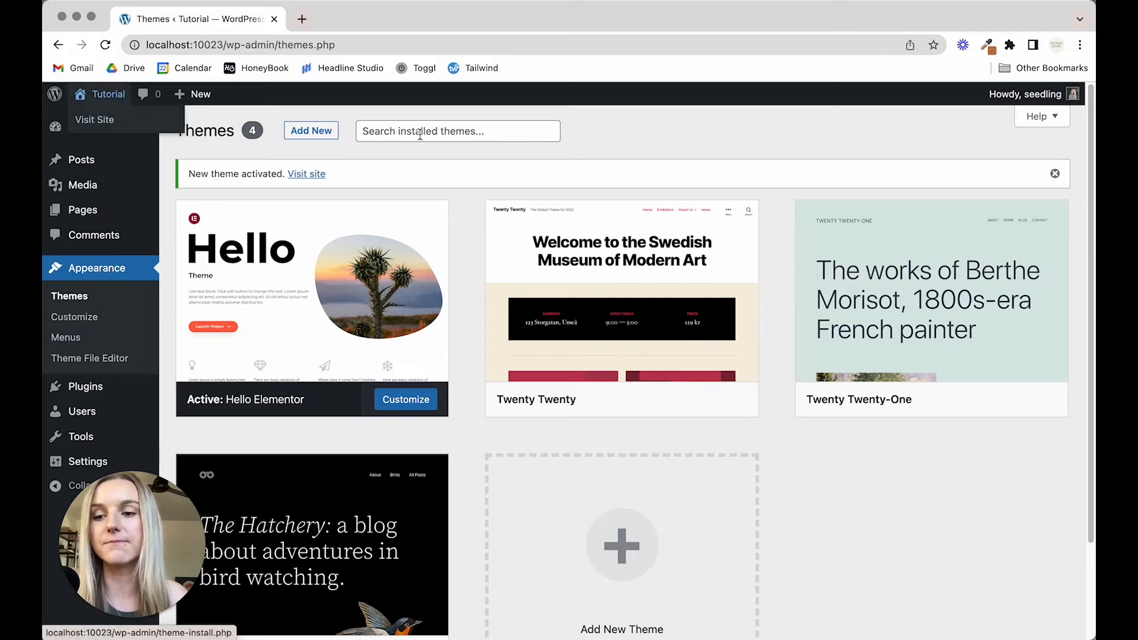
- View the live site with the newly activated theme and return to the installed themes
mouse_move(112, 96)
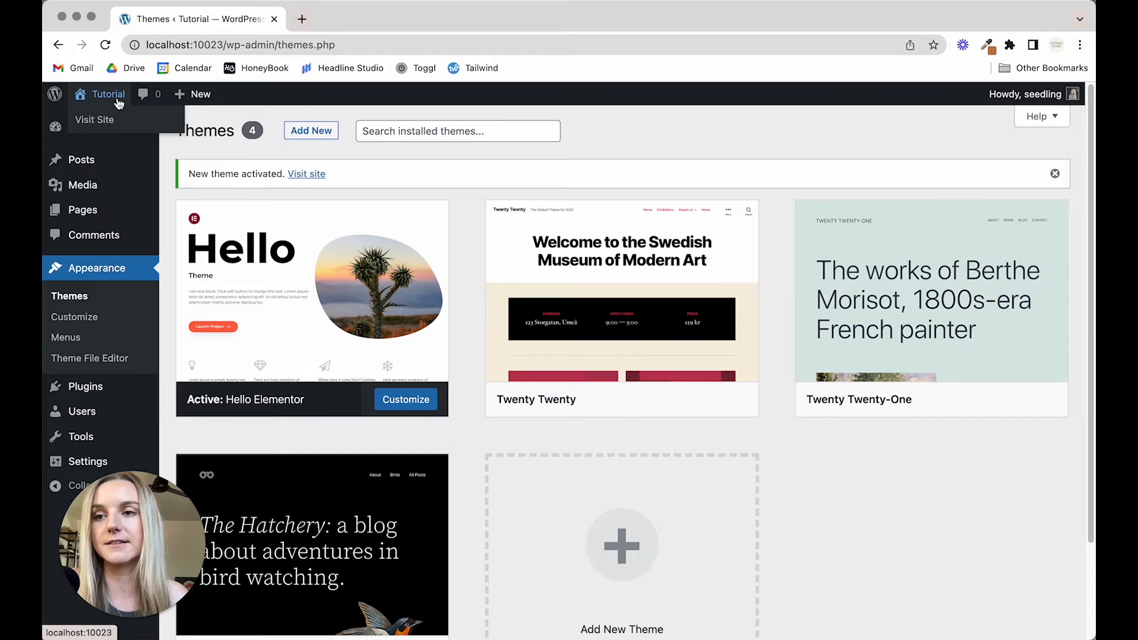
click(119, 98)
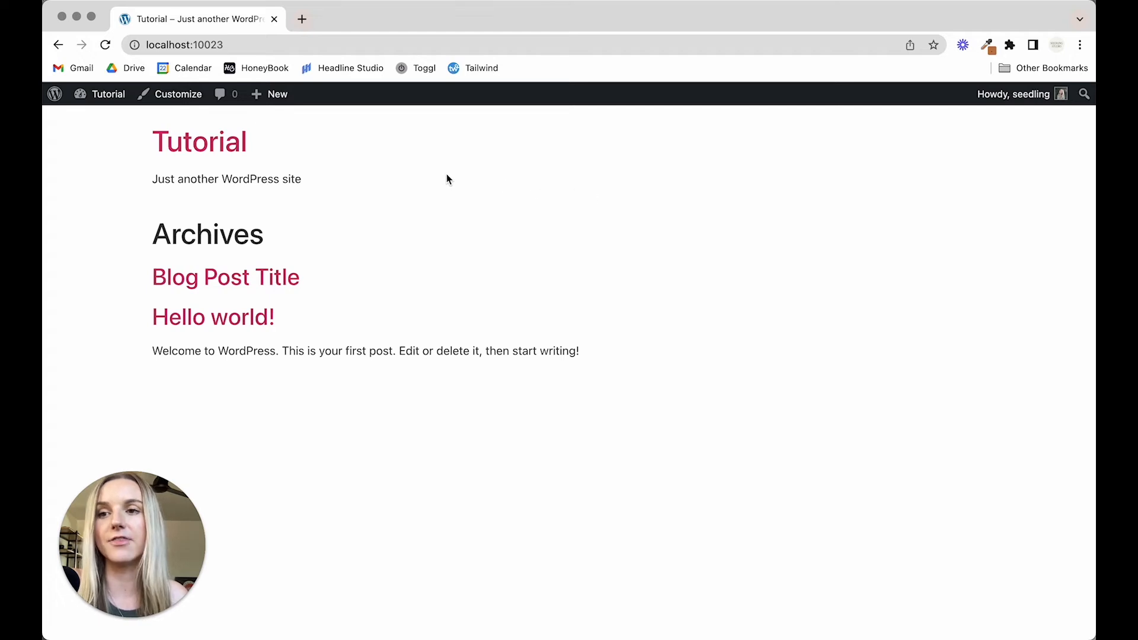
click(57, 45)
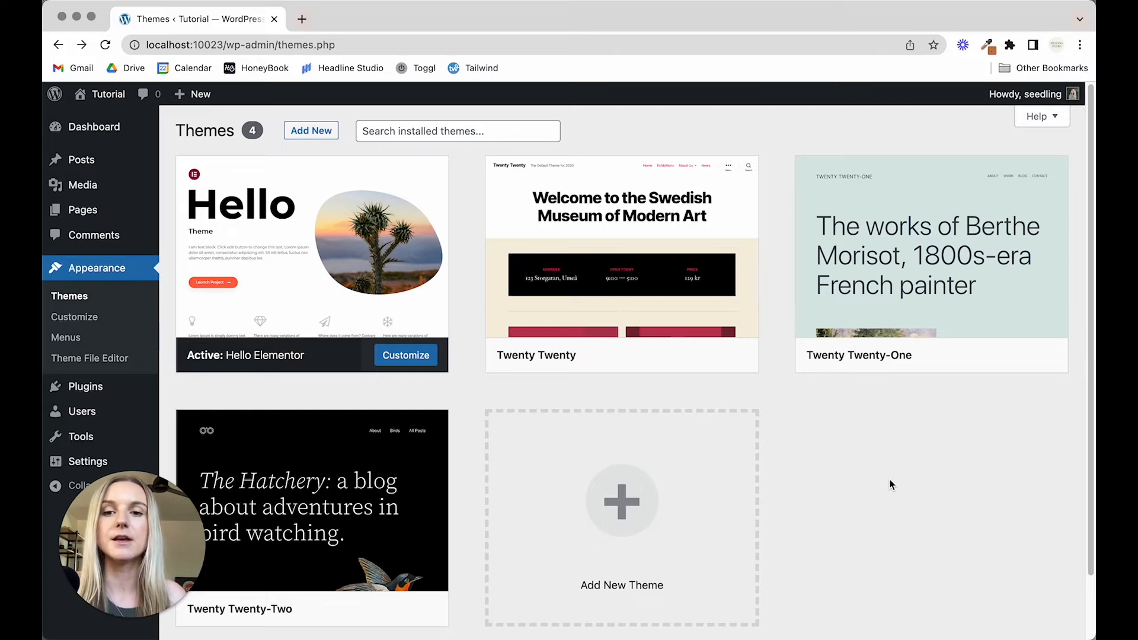
- Delete the unused Twenty Twenty-One and Twenty Twenty-Two themes, confirming each deletion
click(994, 288)
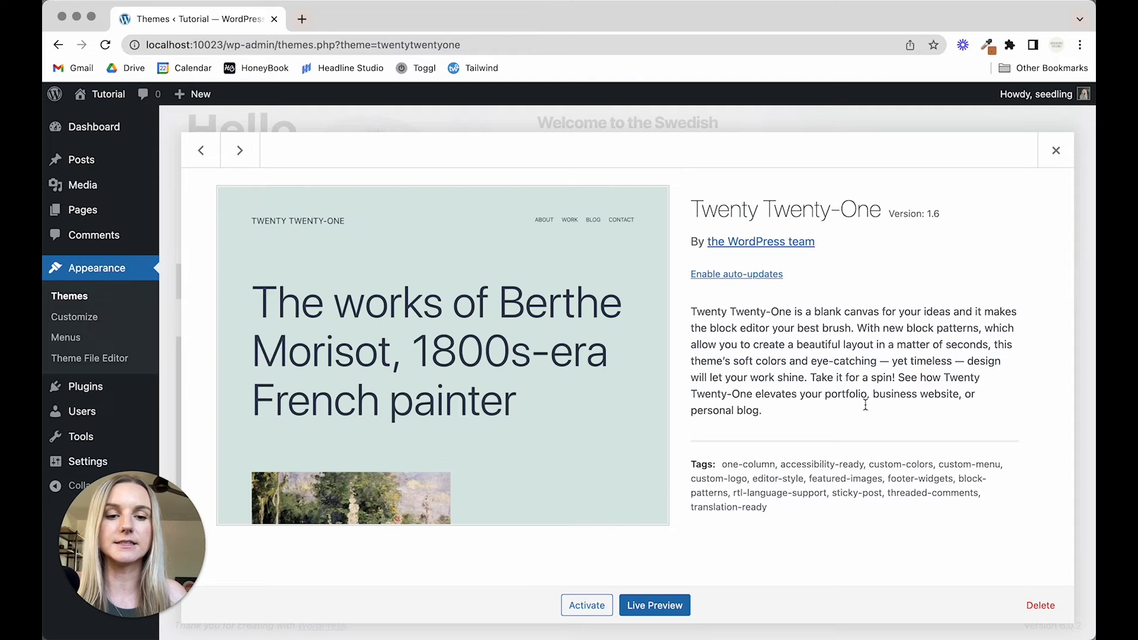
click(1040, 605)
click(708, 159)
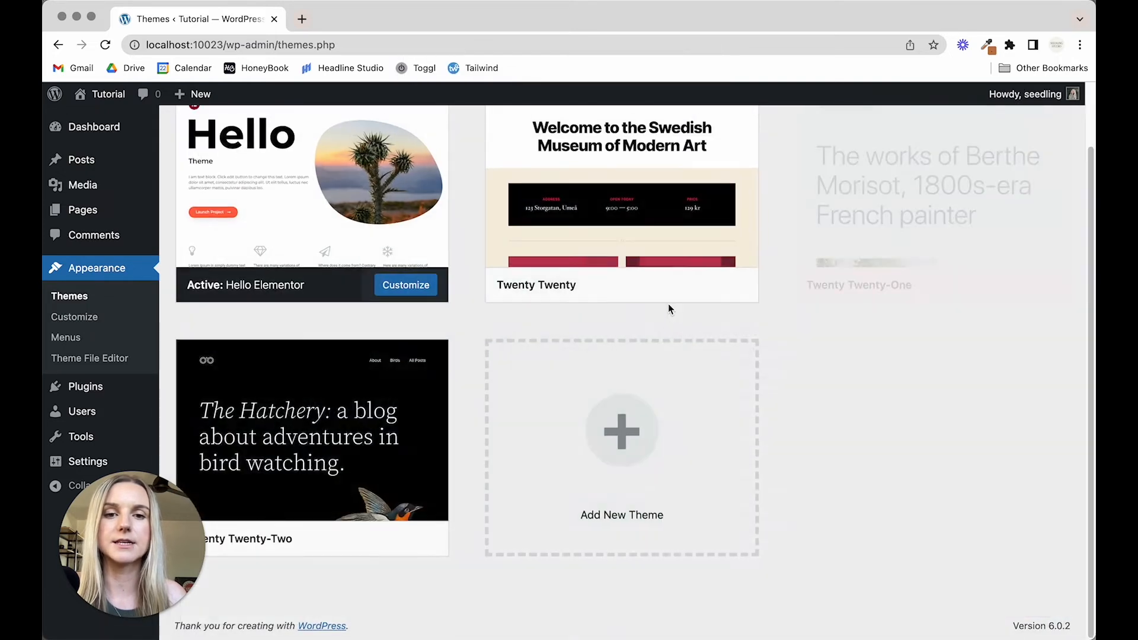
click(894, 217)
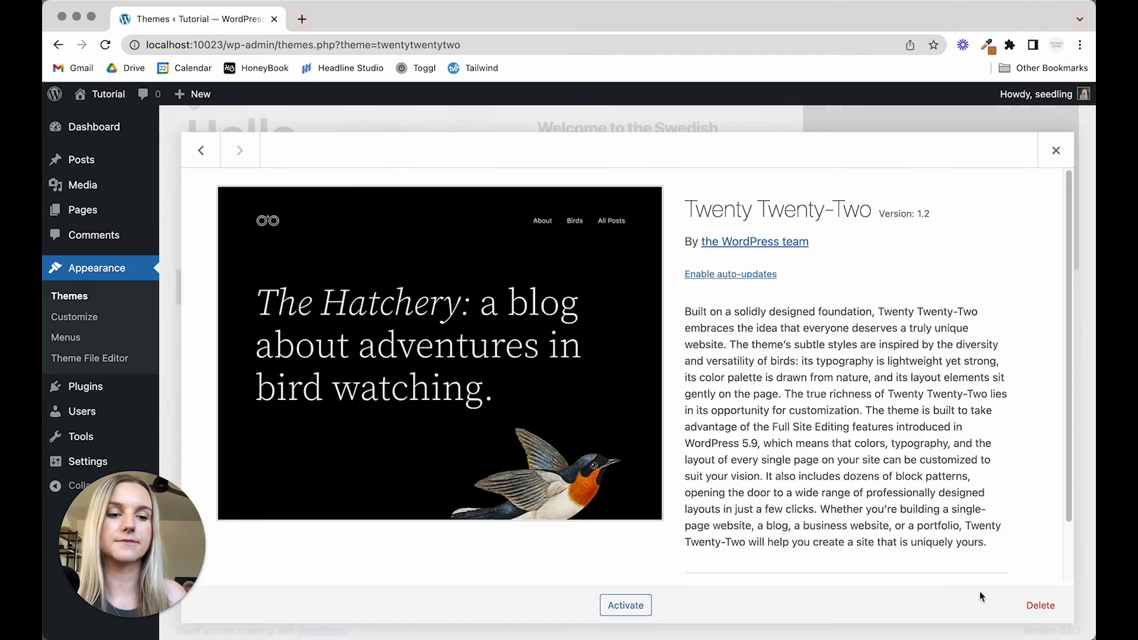
click(1040, 605)
click(694, 157)
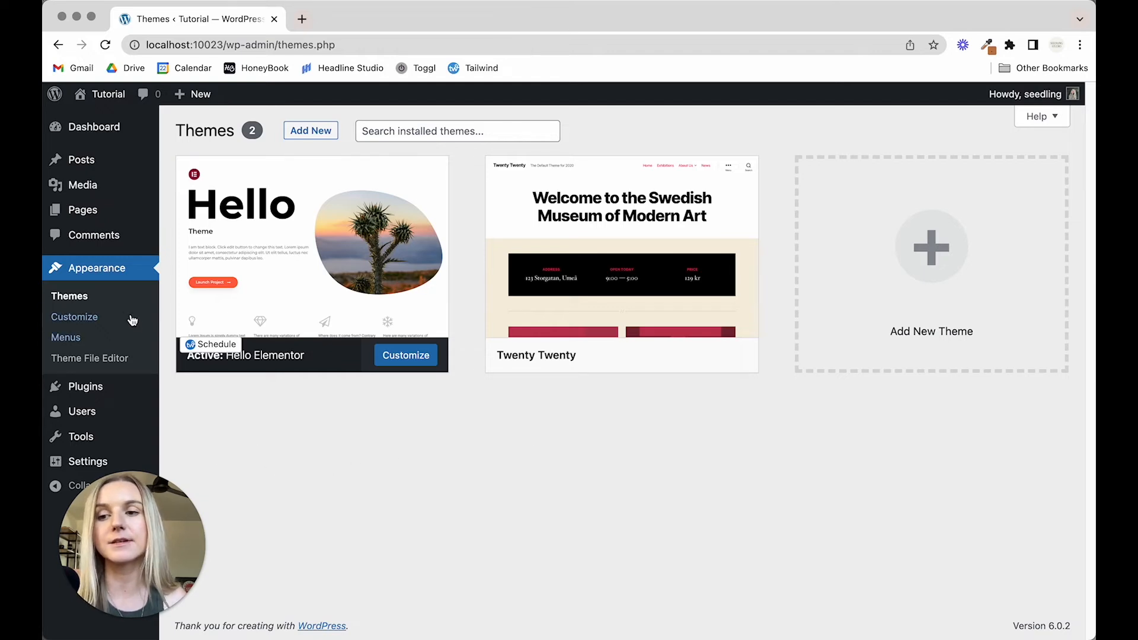
- Look at the theme customization option, then open the site's menus and load Main Menu for editing
click(112, 319)
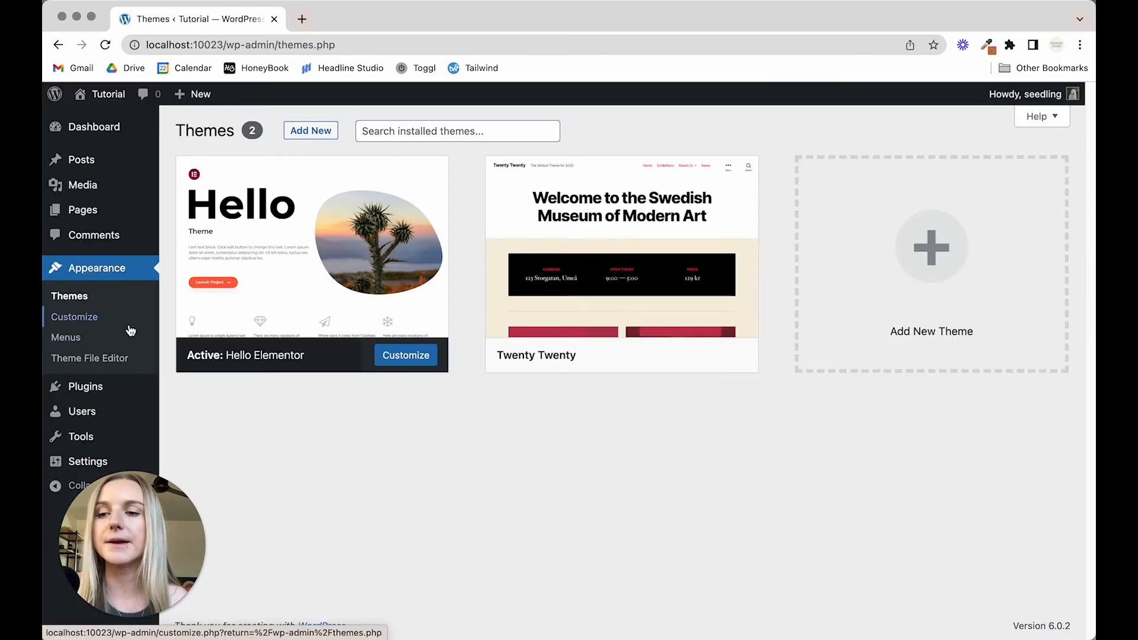
click(105, 345)
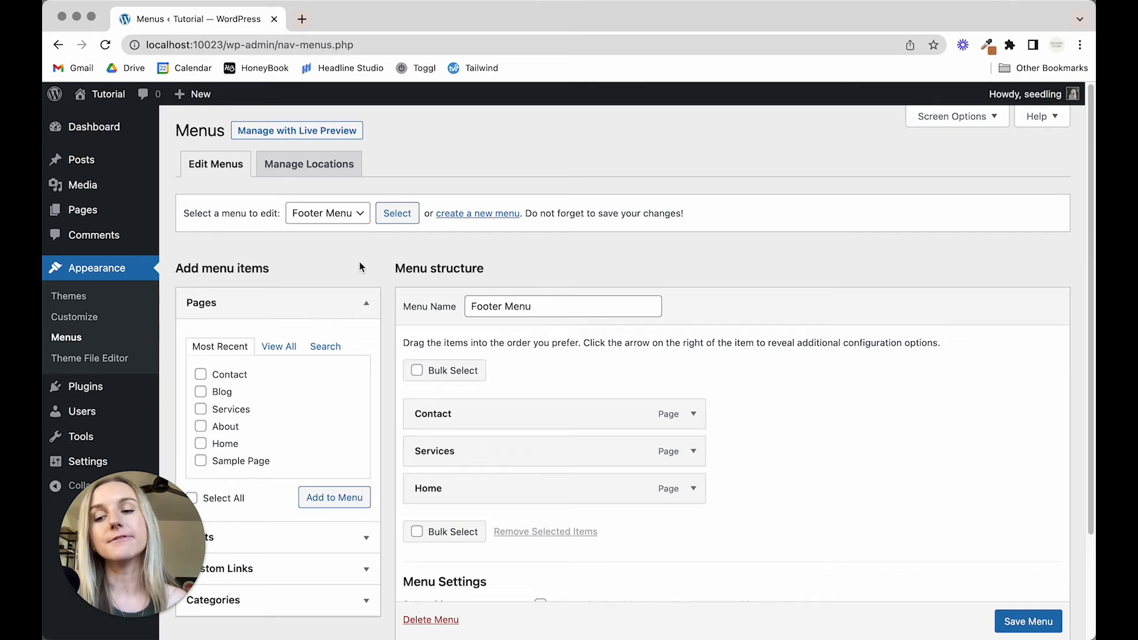
click(356, 220)
click(354, 230)
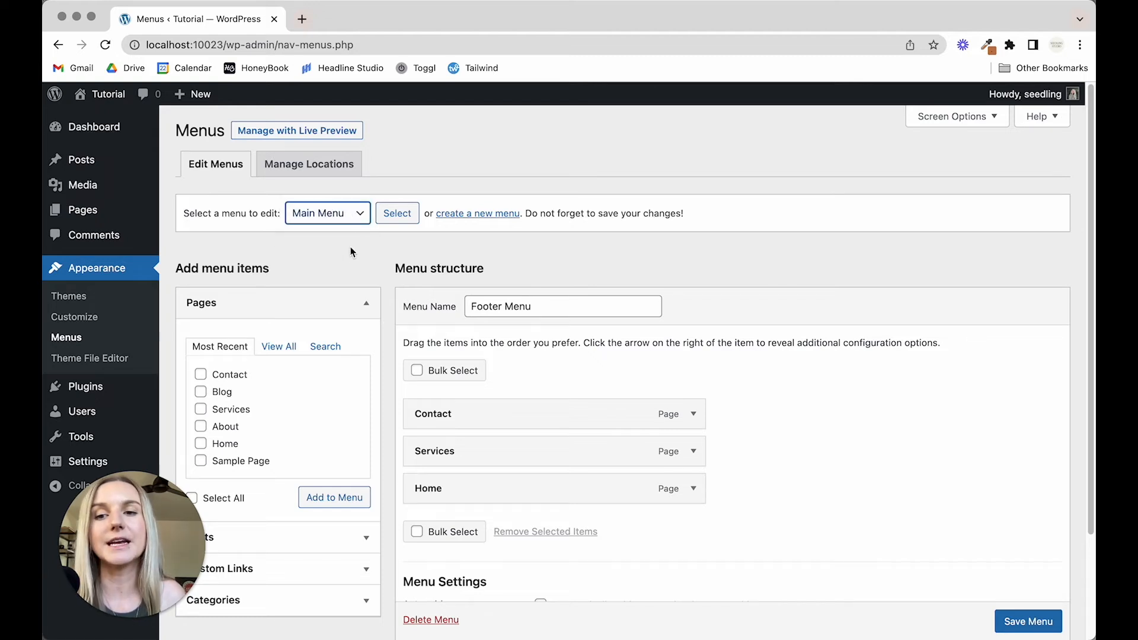
click(392, 215)
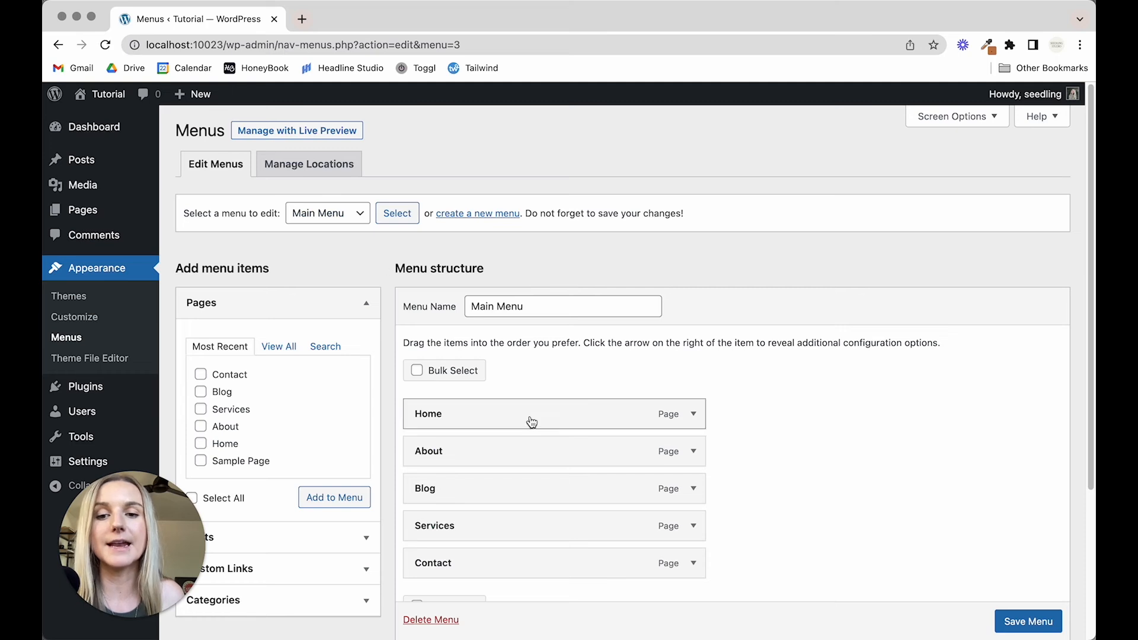
- Try selecting the Blog page and nesting About as a sub item of Home, then restore both
click(200, 391)
click(202, 397)
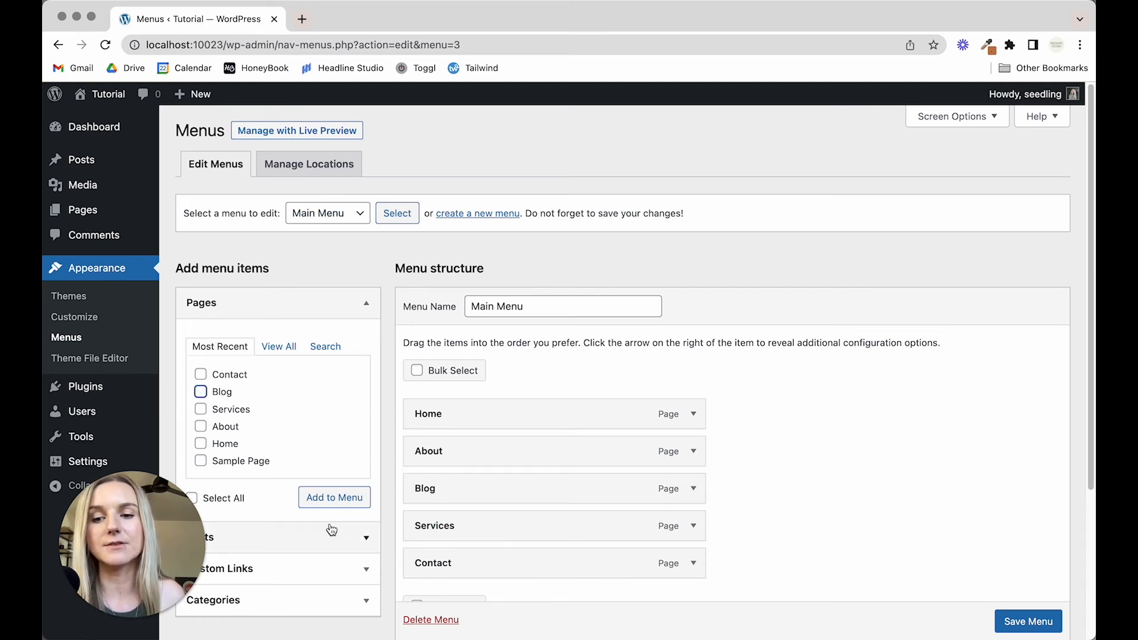
drag(490, 464, 530, 464)
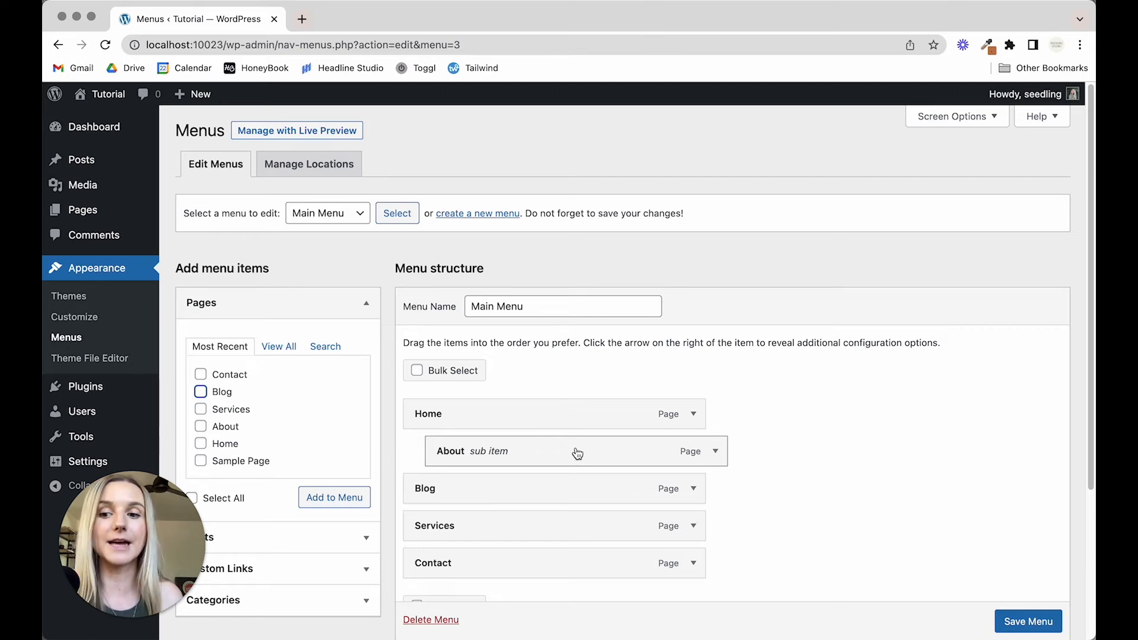
drag(618, 456, 594, 457)
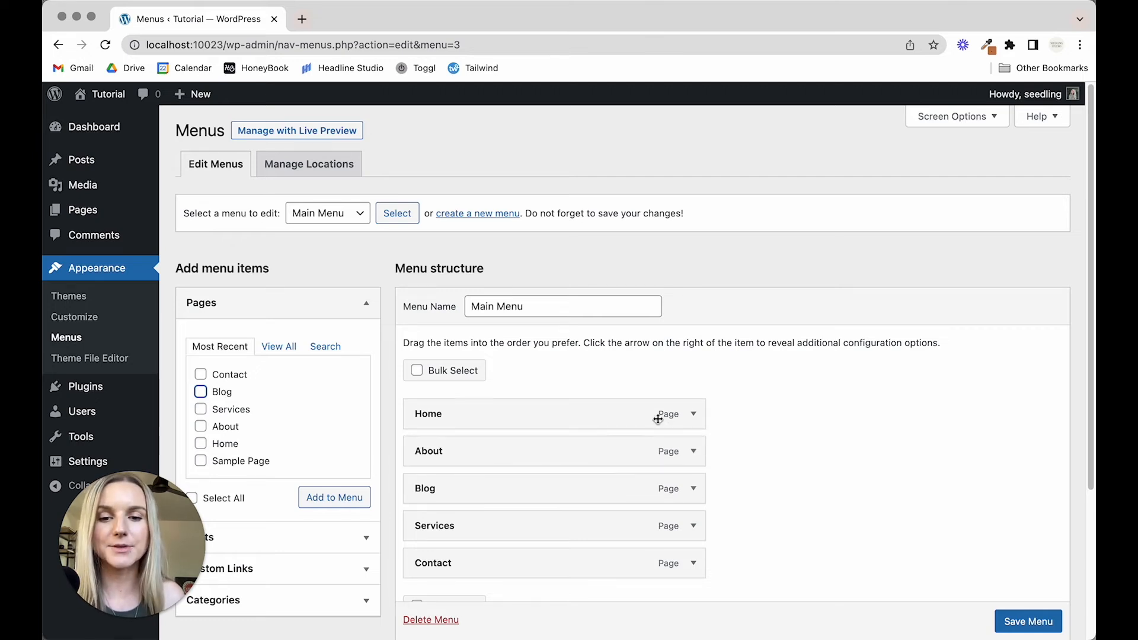
- Save Main Menu and look over the posts and custom link options for adding menu items
scroll(1007, 540, down, 1)
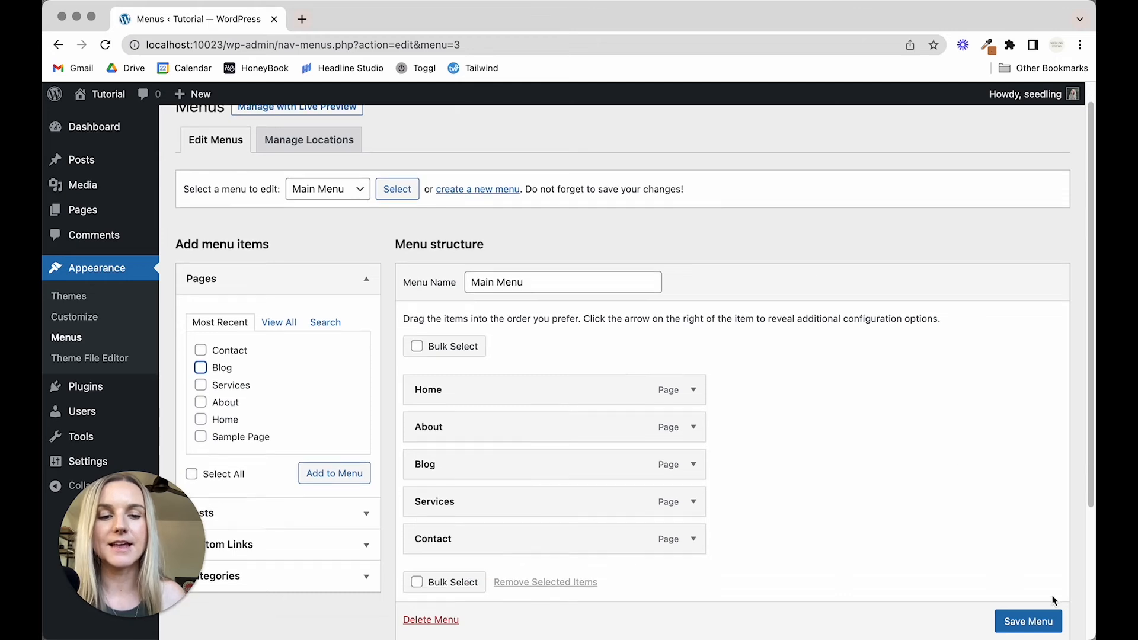
click(1028, 621)
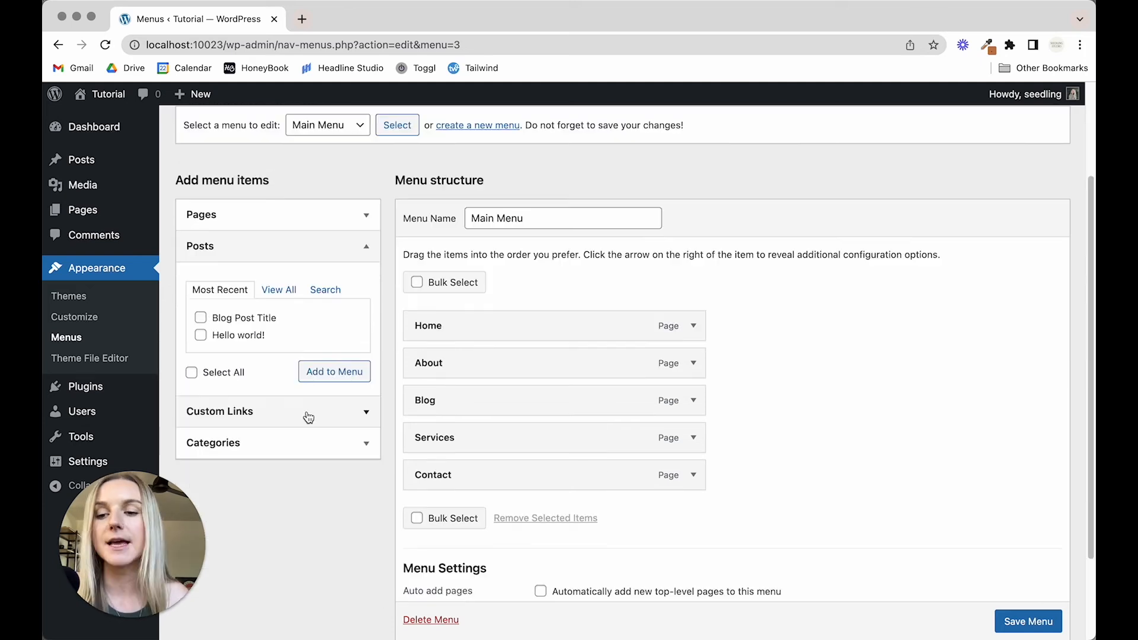
click(307, 412)
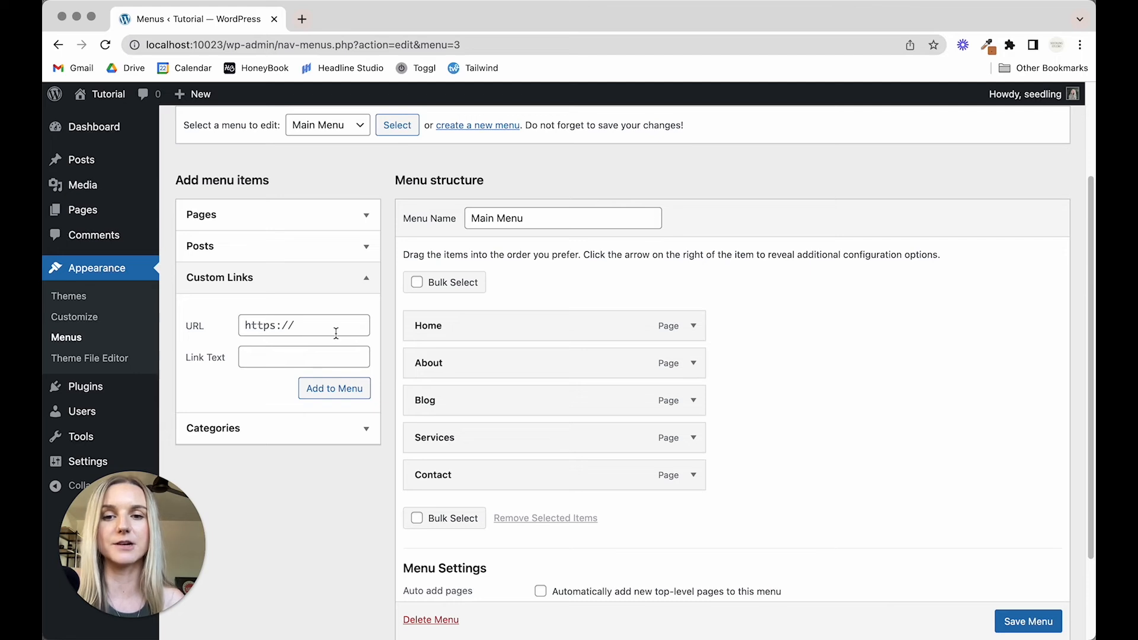
click(284, 356)
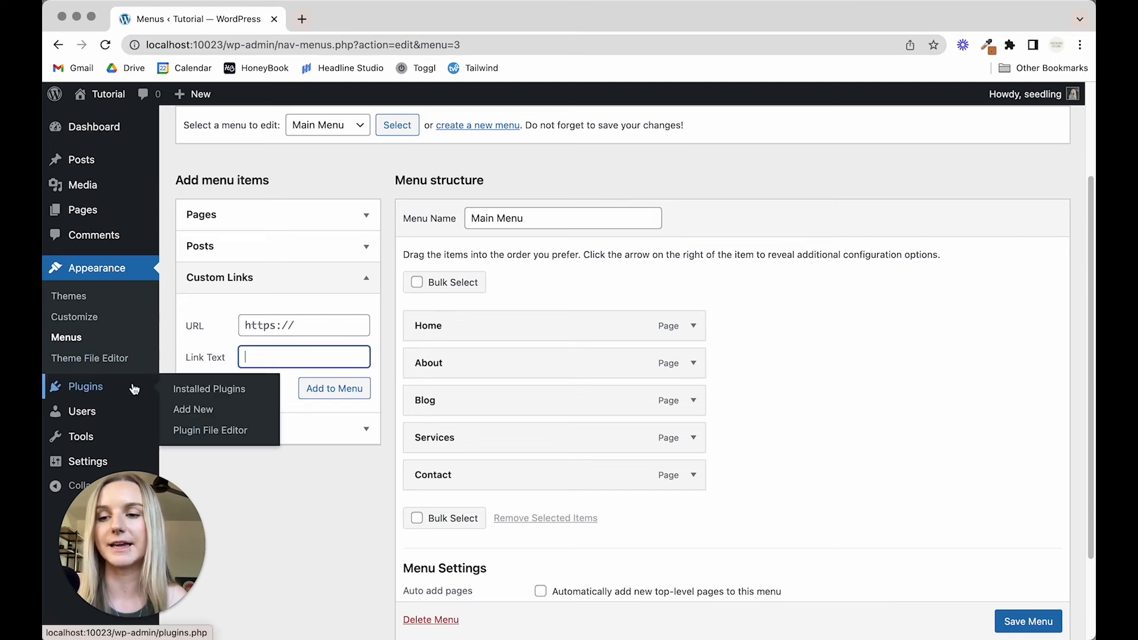
- Review the installed plugins, the featured plugins available to add and the plugin upload option
click(133, 388)
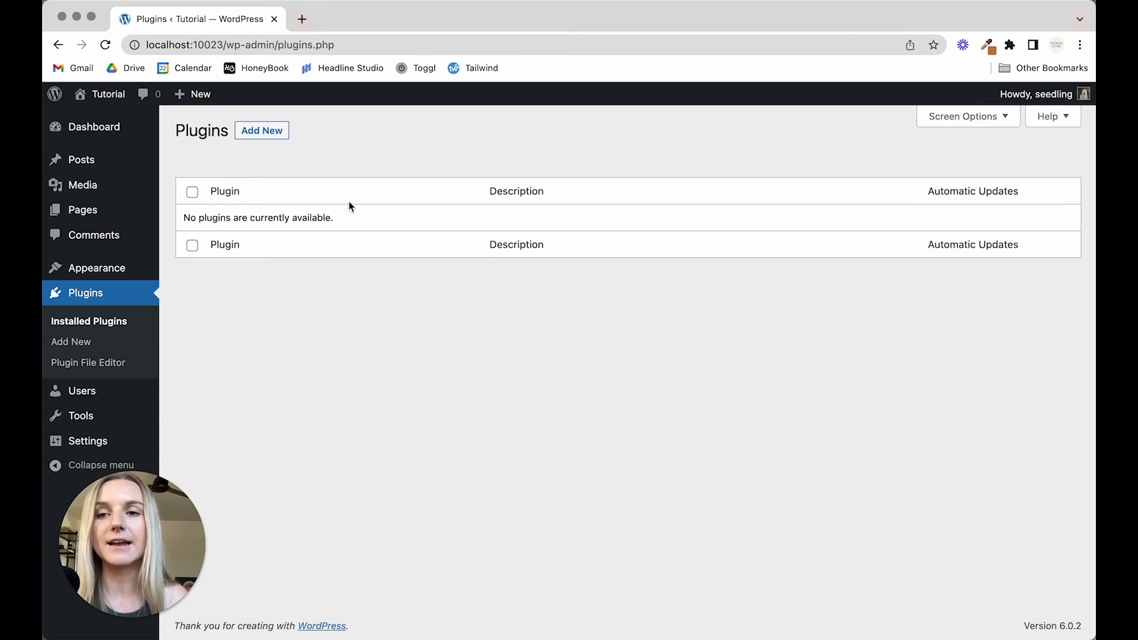
click(265, 135)
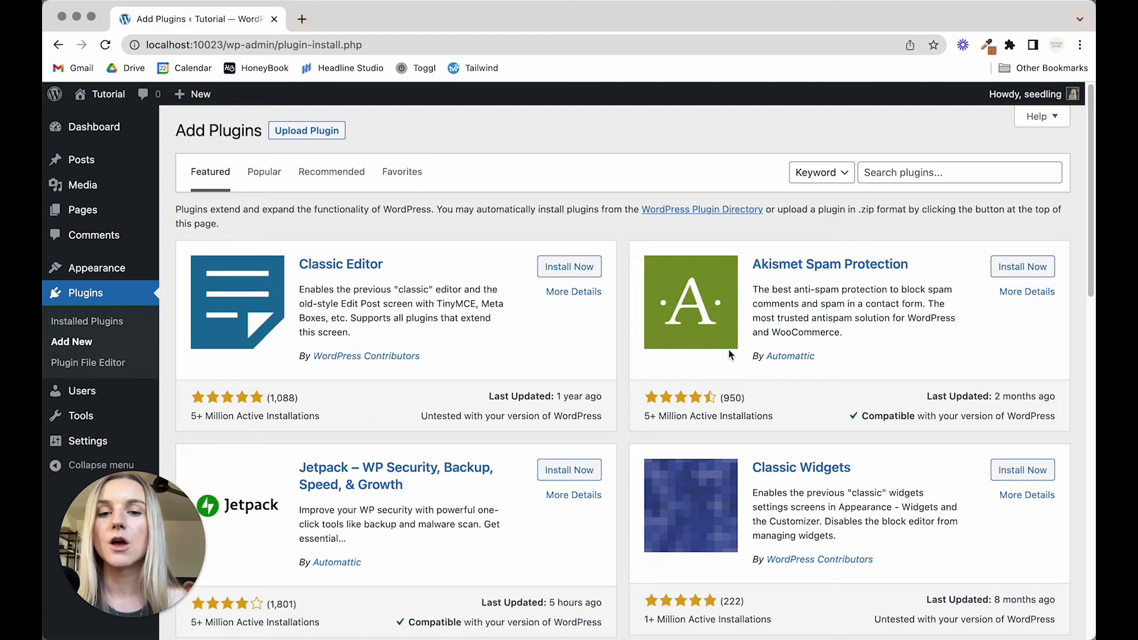
click(312, 132)
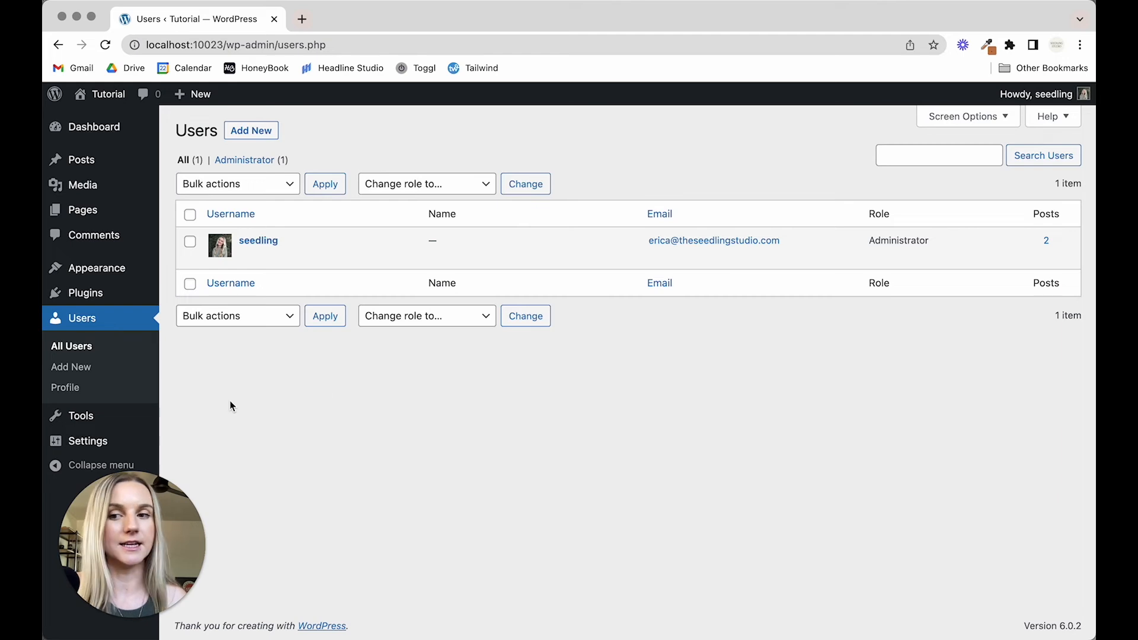
- Open the form for adding a new user and review its account fields and role choices
click(268, 136)
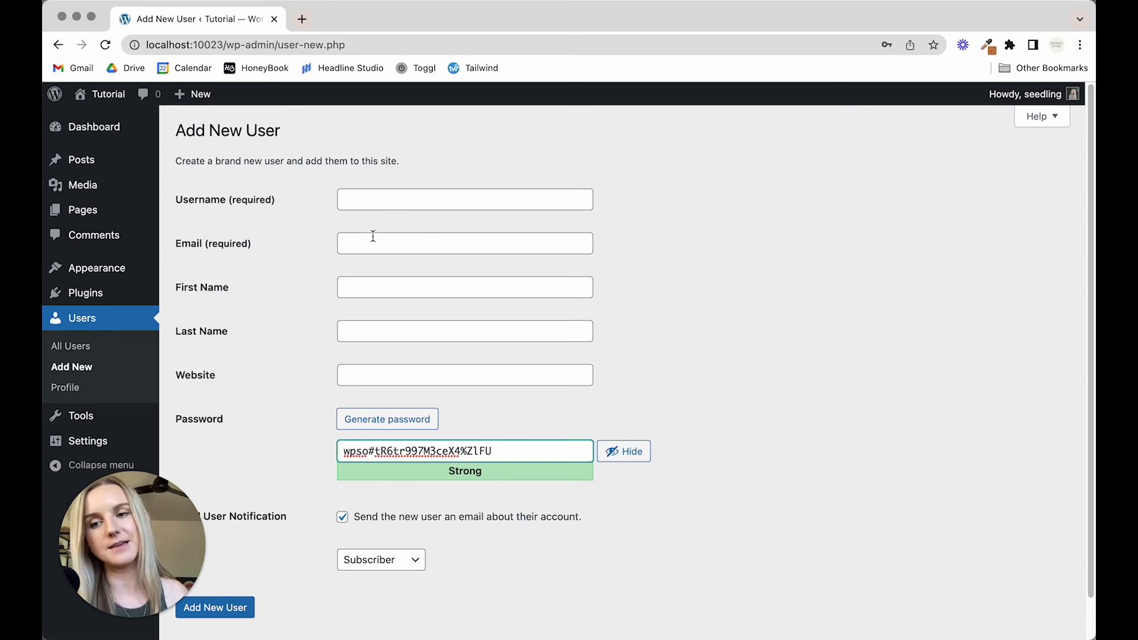
scroll(596, 334, down, 2)
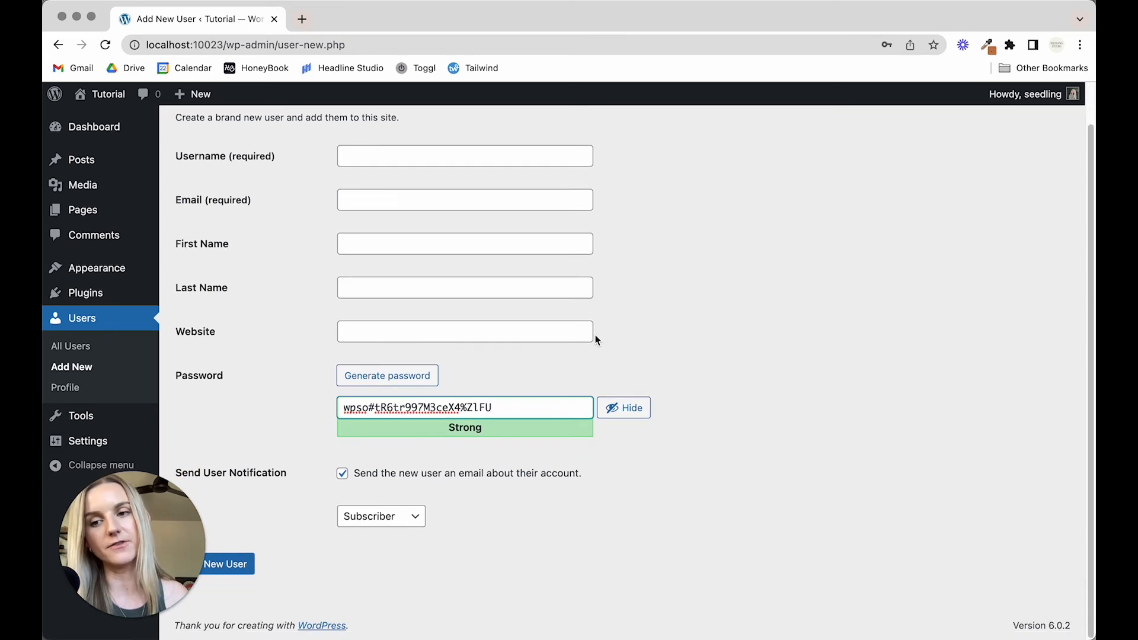
click(136, 547)
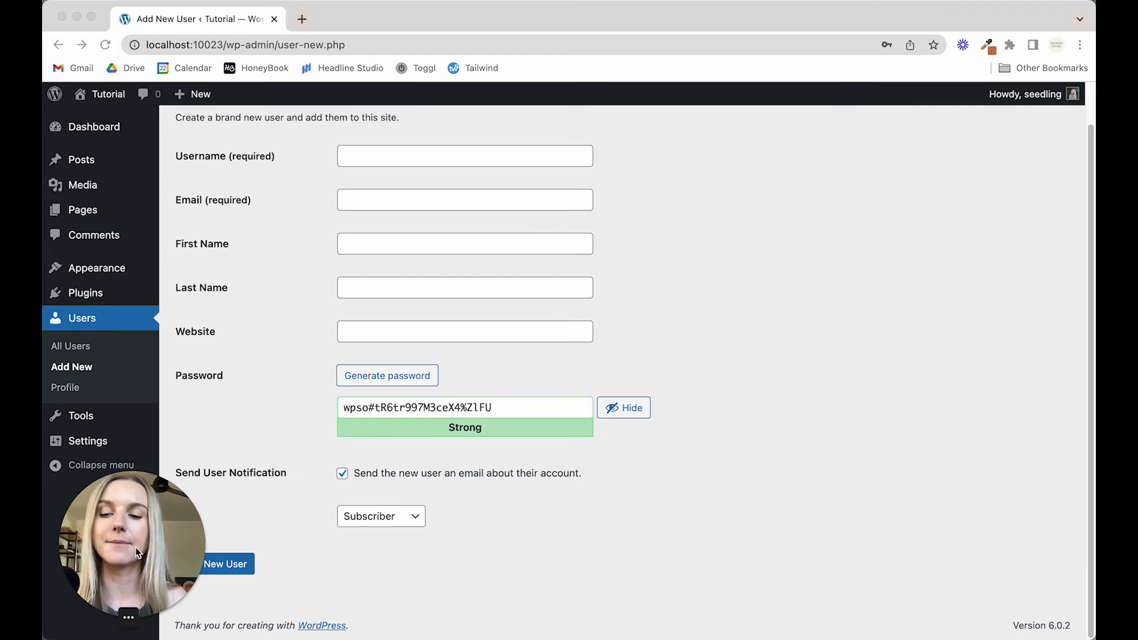
drag(135, 547, 1040, 594)
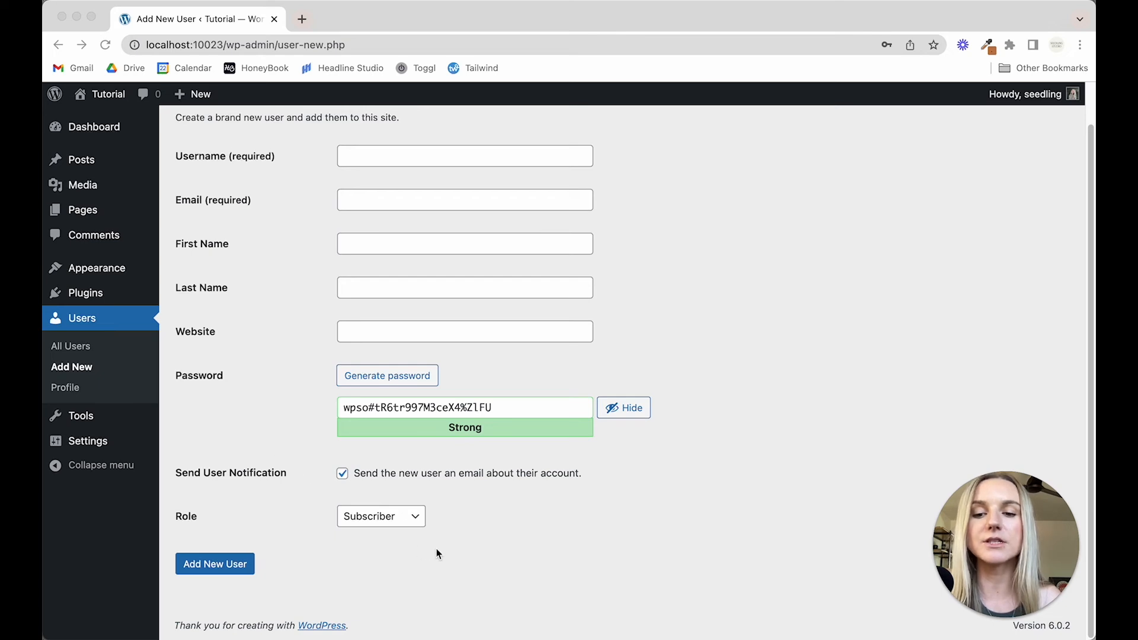
click(409, 521)
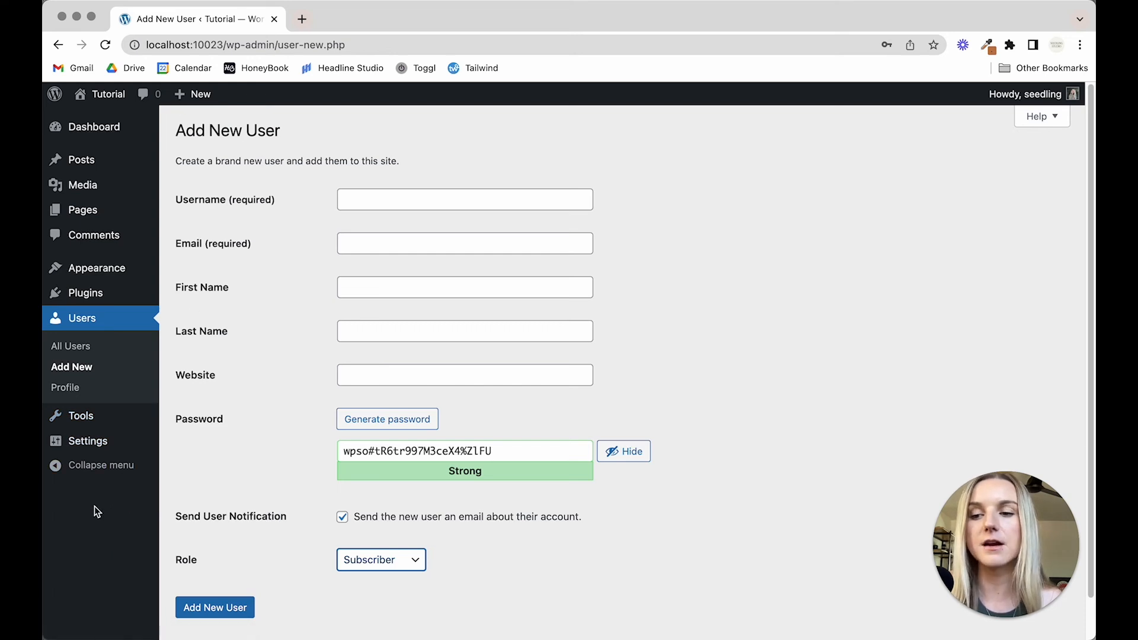
- Check the Site Health status, then open the general settings and look at the site title and tagline
mouse_move(140, 421)
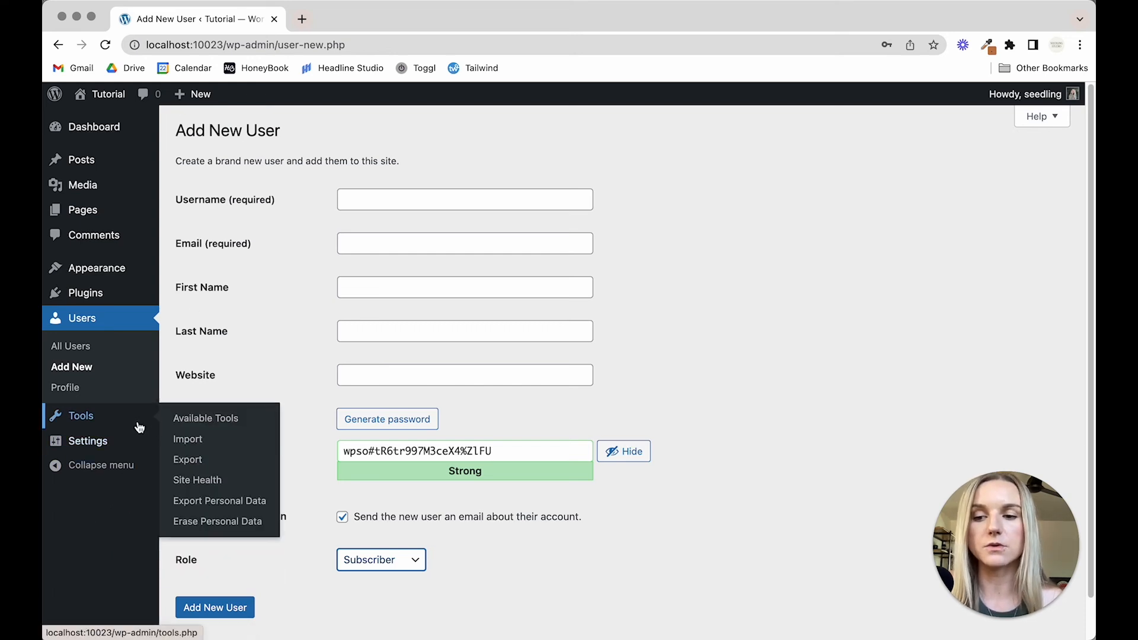
mouse_move(137, 445)
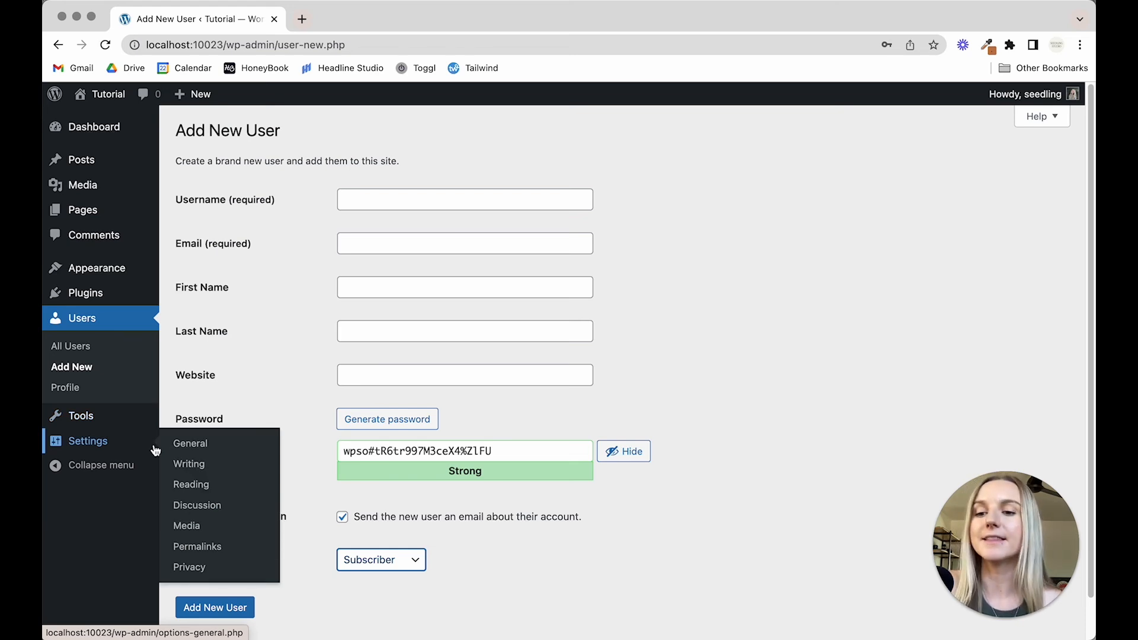
click(241, 452)
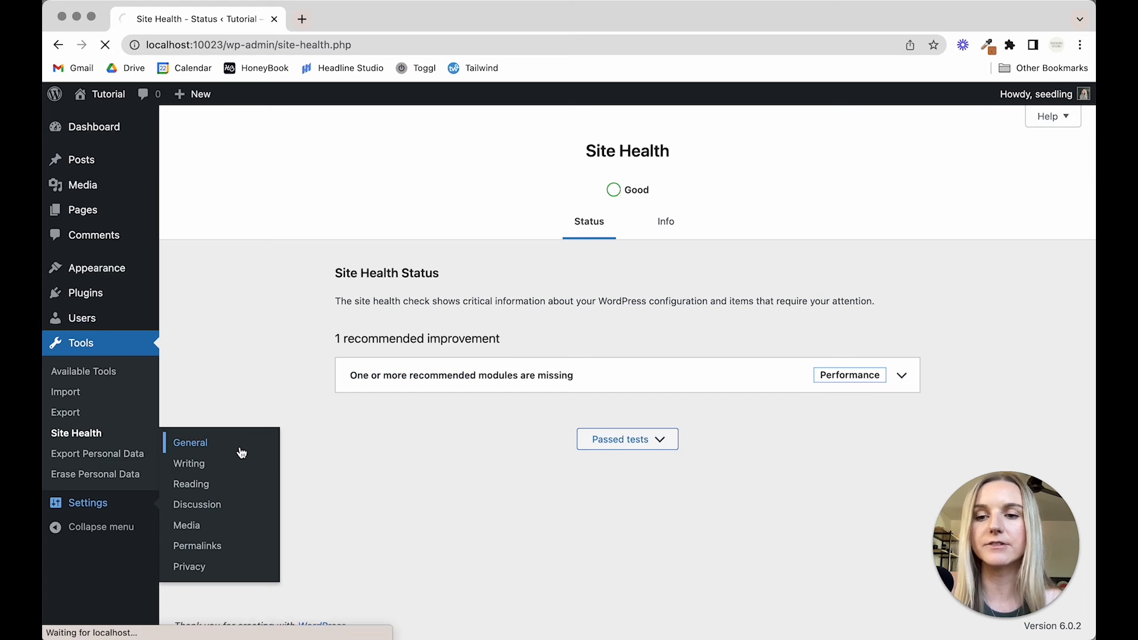
drag(495, 169, 302, 181)
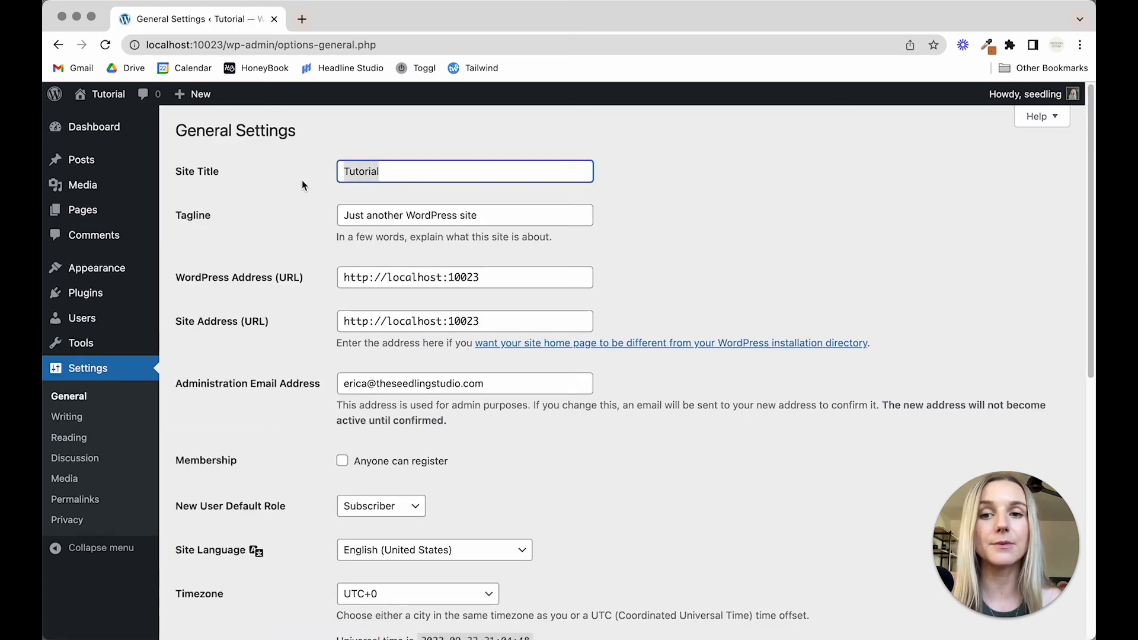
drag(545, 212, 298, 219)
click(297, 218)
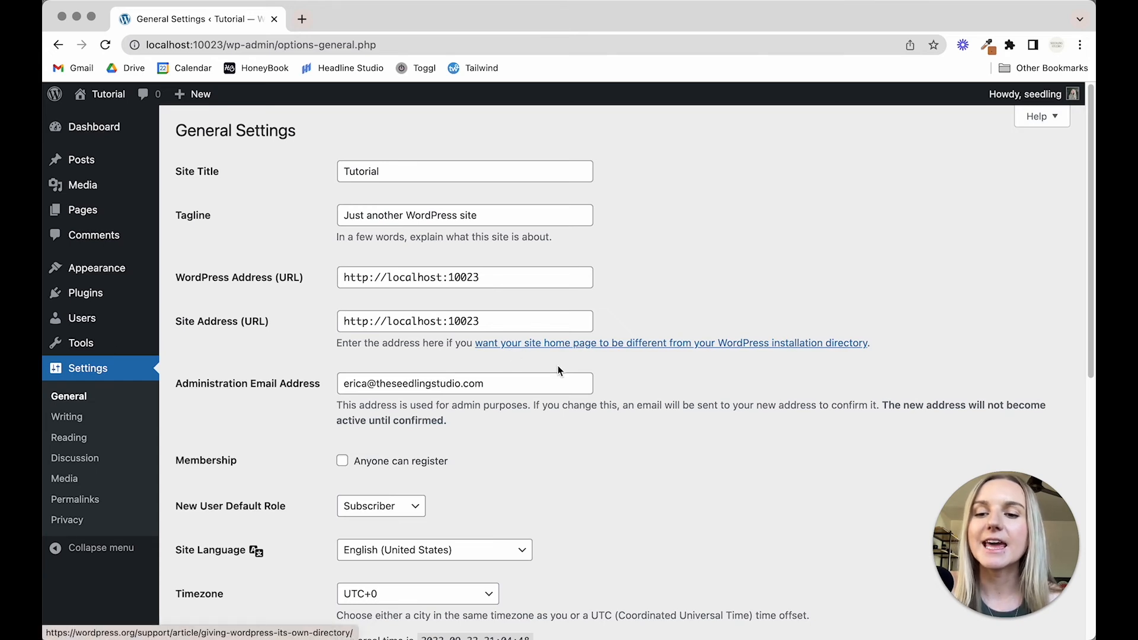
- Review the remaining general settings, including membership, default role, language, timezone, date and time formats and week start
scroll(517, 371, down, 1)
scroll(491, 370, down, 3)
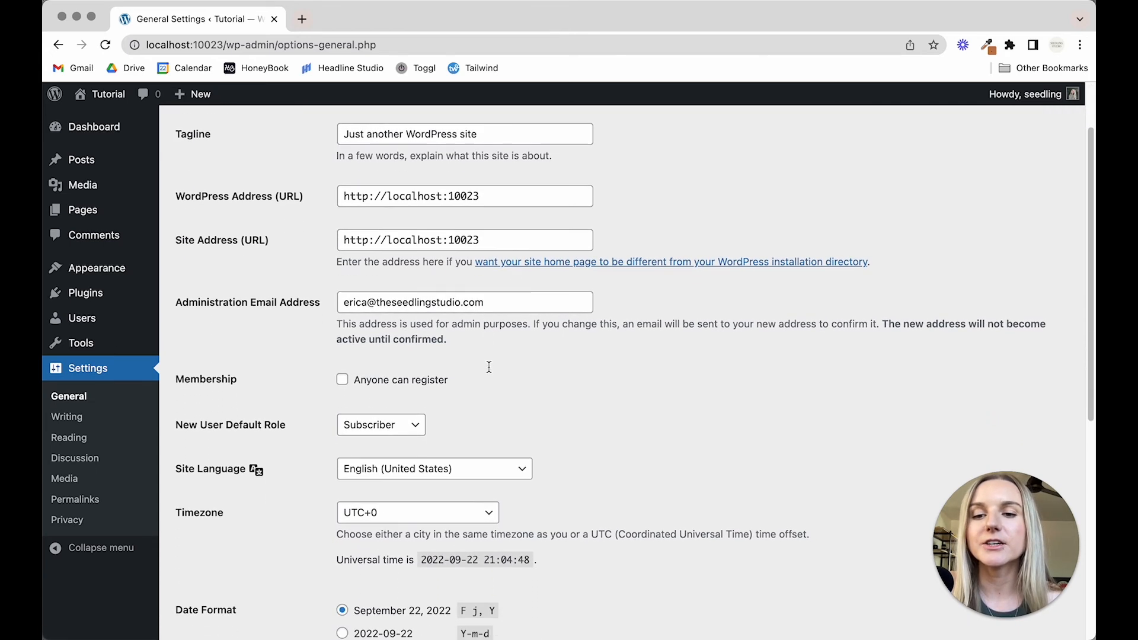
scroll(490, 372, down, 10)
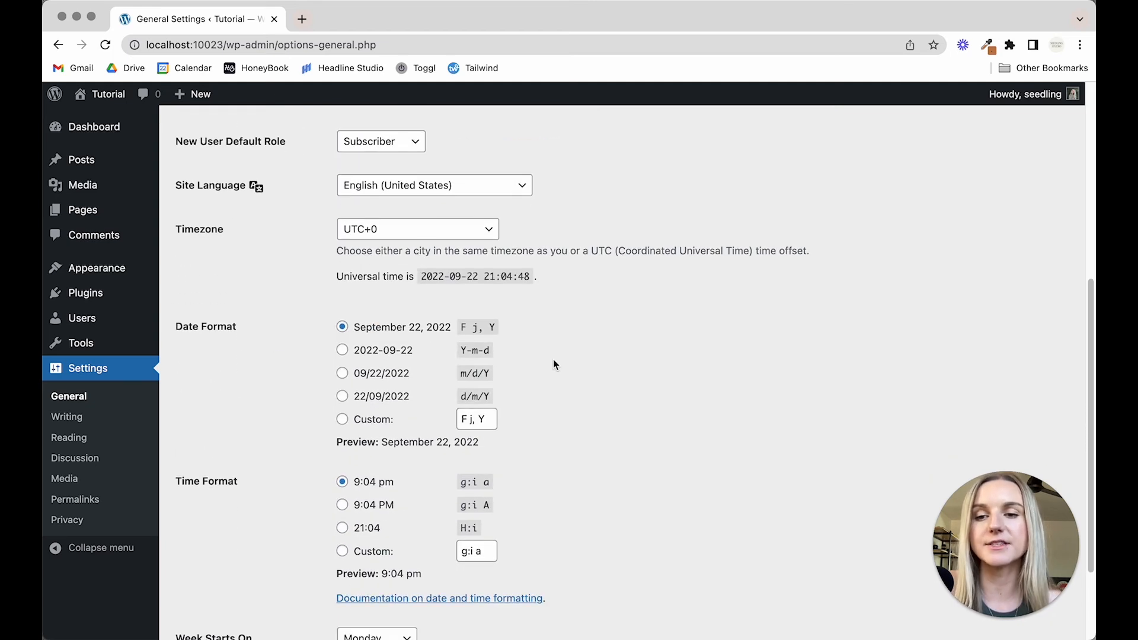
scroll(597, 407, down, 3)
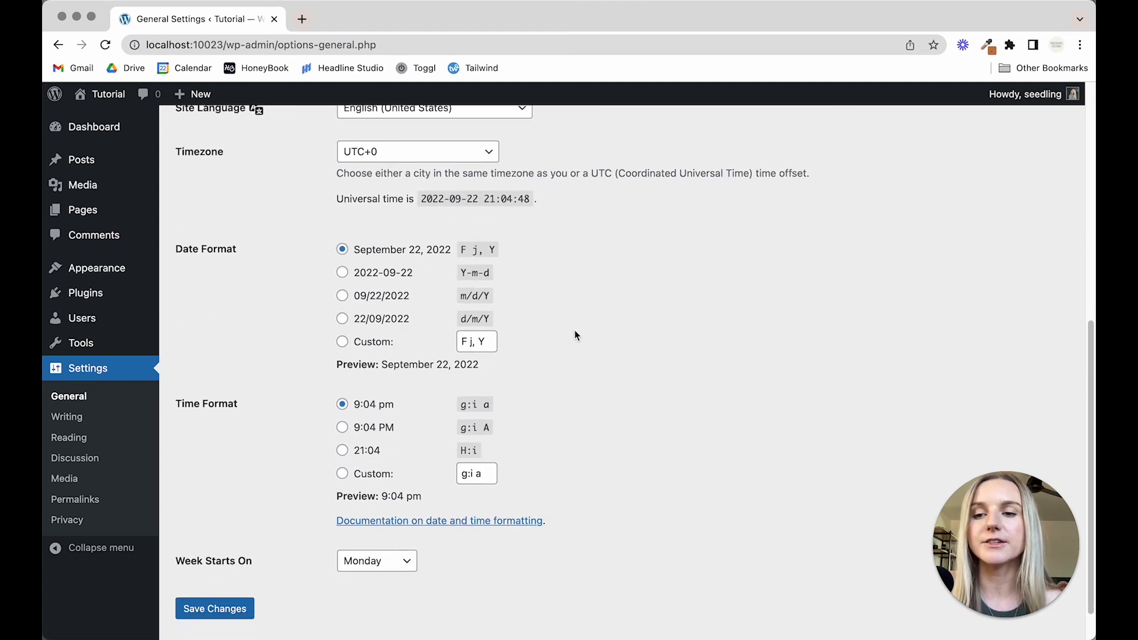
scroll(575, 330, down, 1)
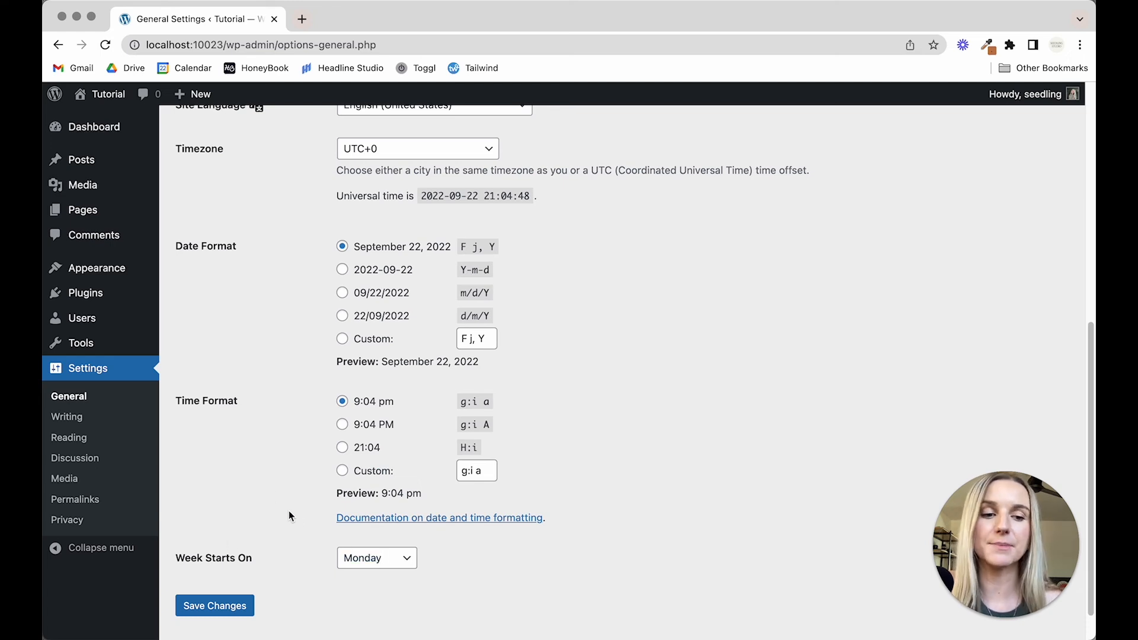
- Review the writing settings, including default post category and format, post via email and update services
click(113, 423)
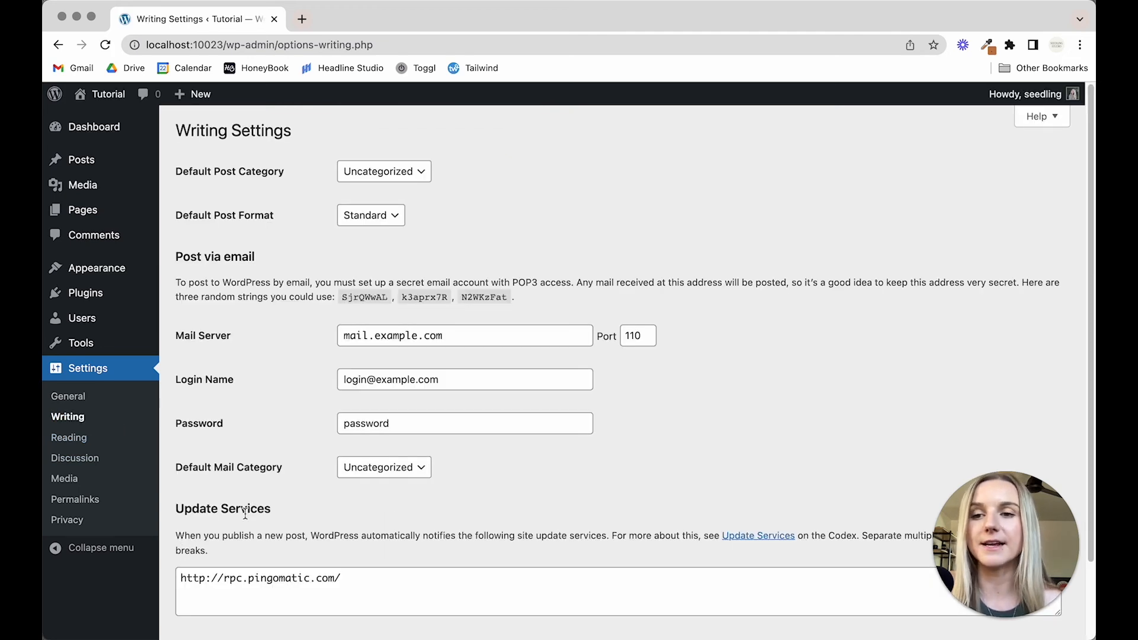
scroll(255, 504, down, 3)
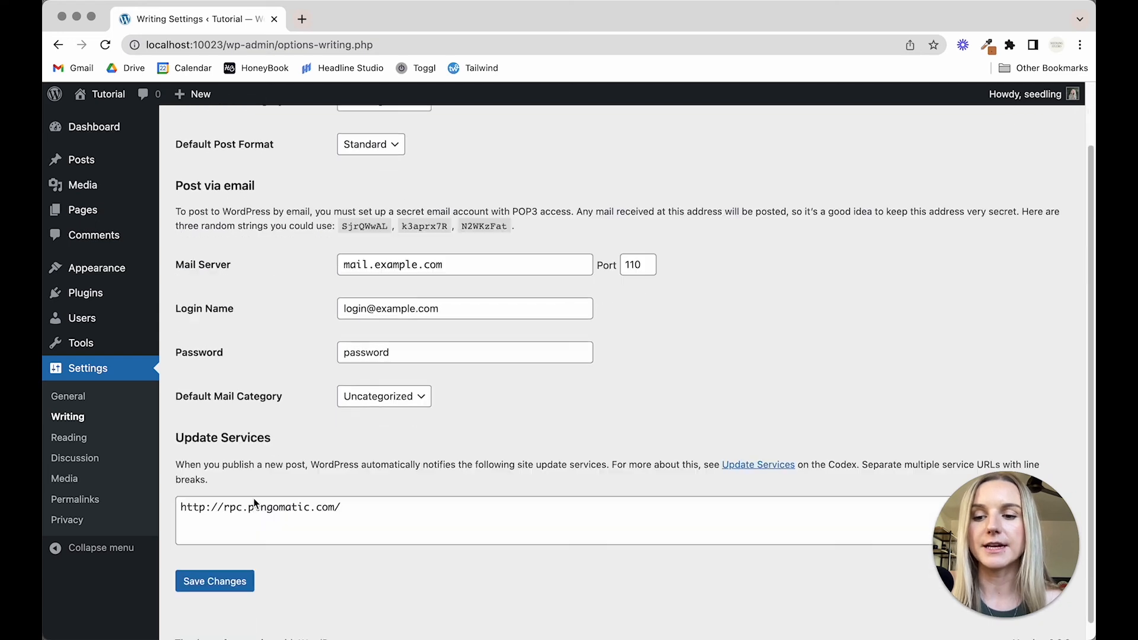
scroll(255, 504, up, 3)
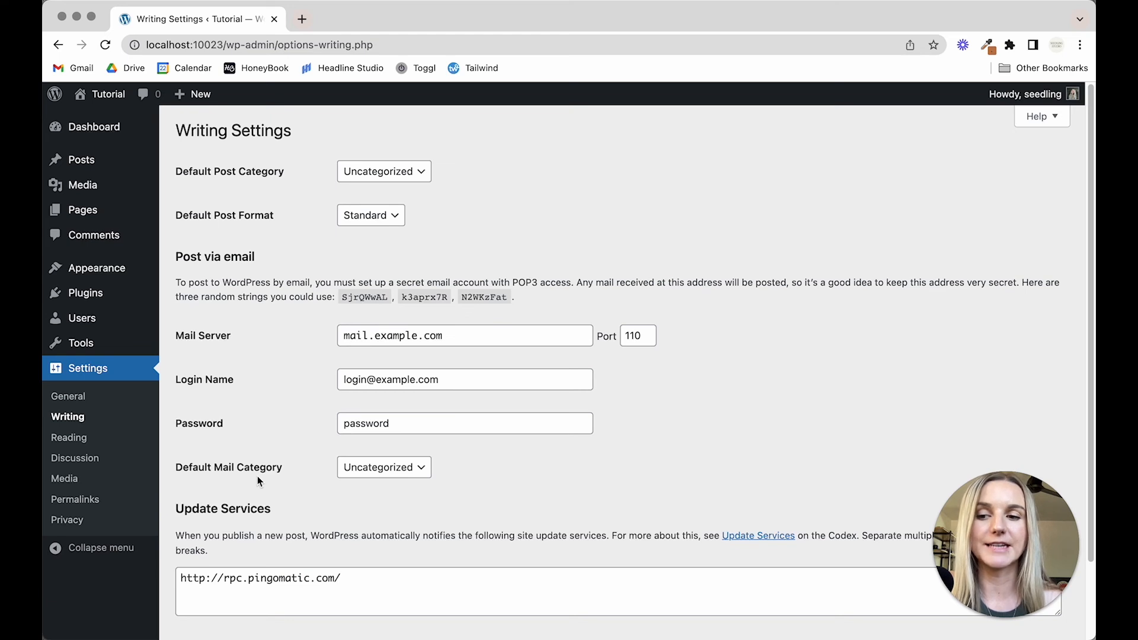
- In the reading settings, make the homepage a static page with Home as the homepage and Blog as the posts page
click(81, 445)
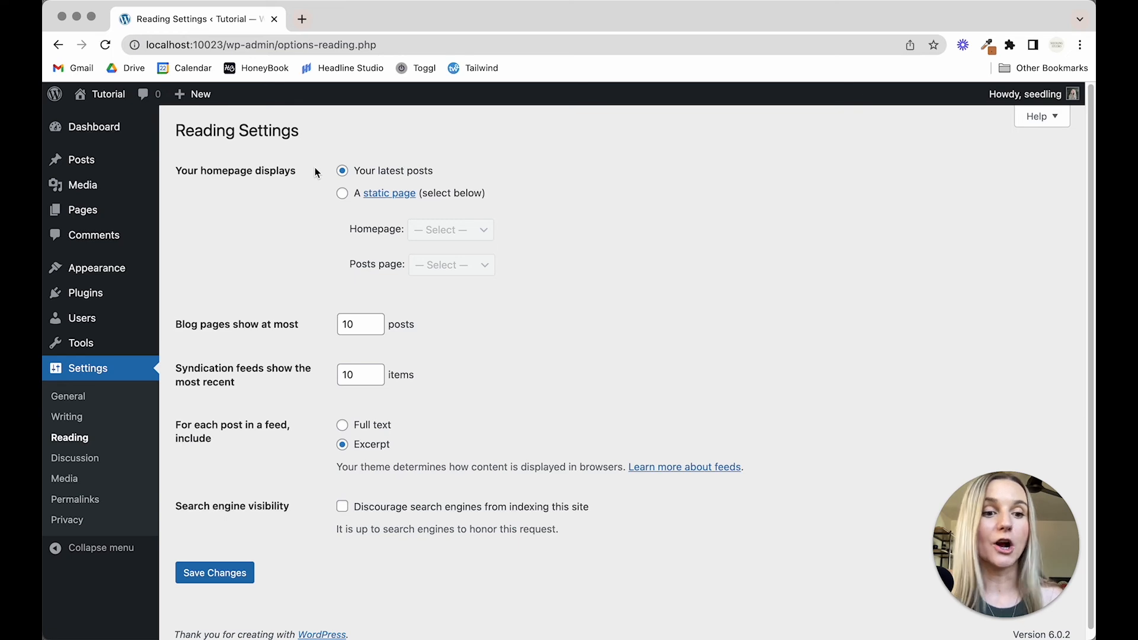
click(342, 198)
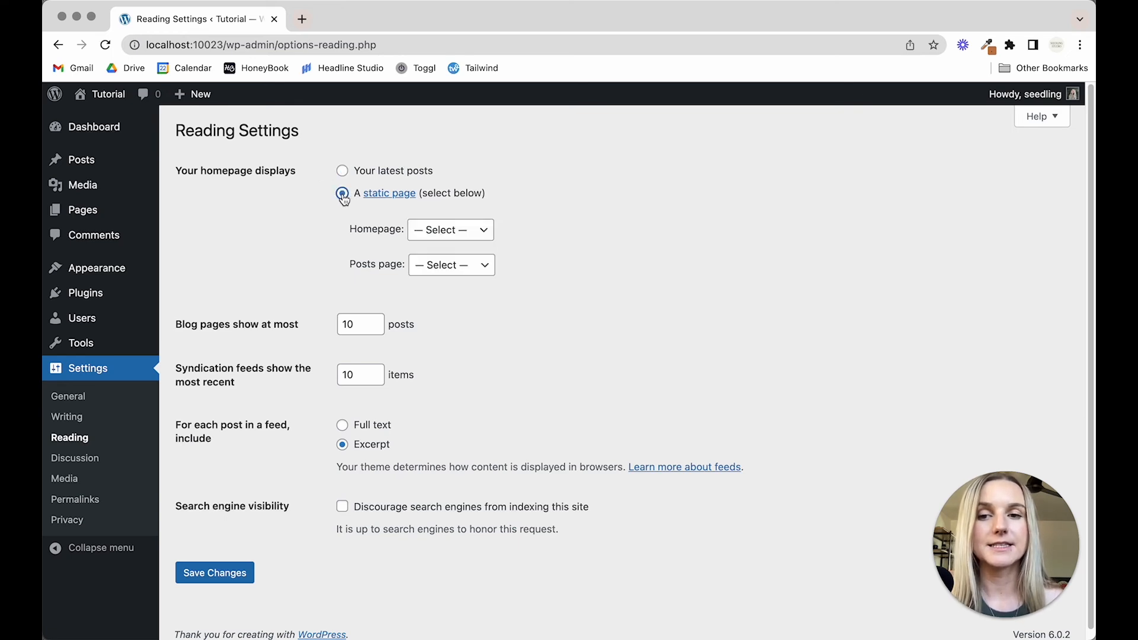
click(453, 229)
click(466, 299)
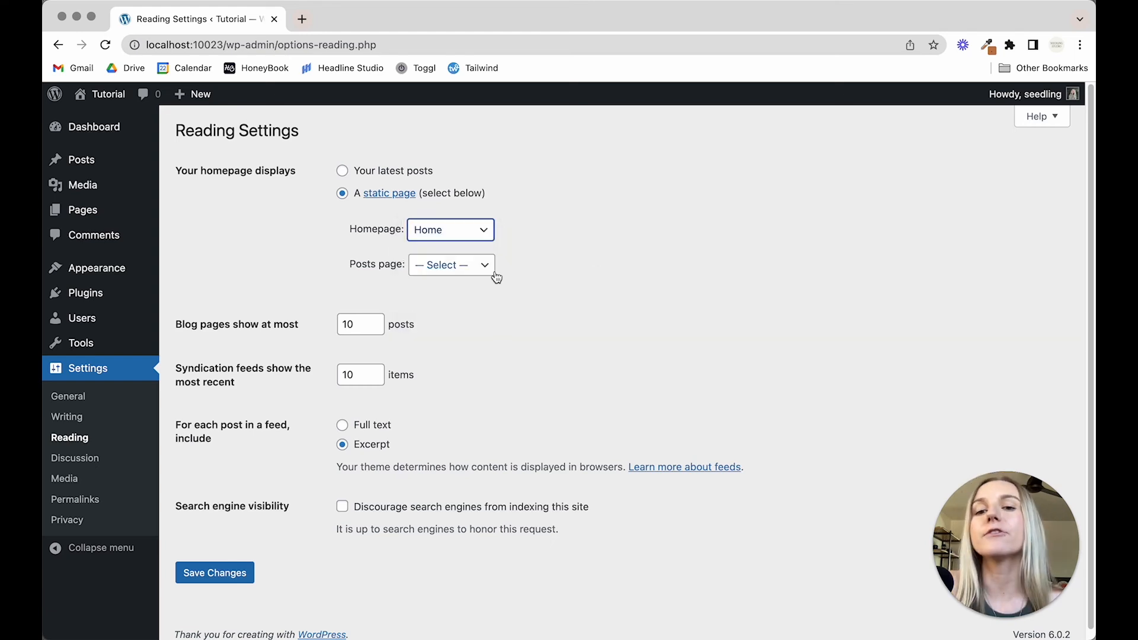
click(482, 267)
click(484, 301)
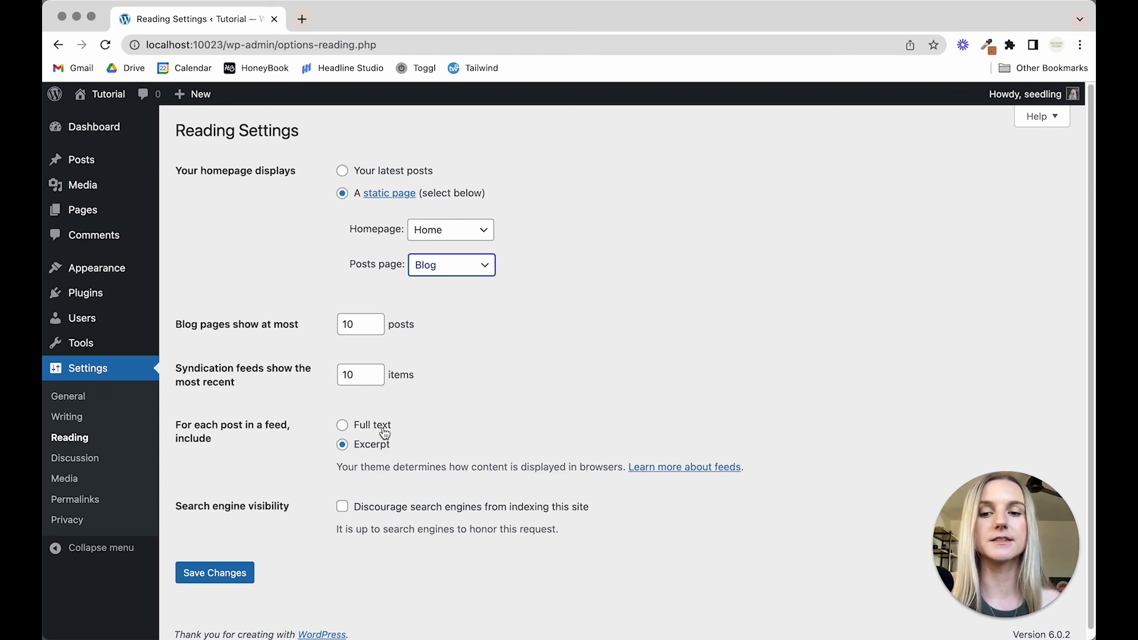
- Review the discussion settings and set comments to be held in the queue when they contain 1 or more links
click(88, 458)
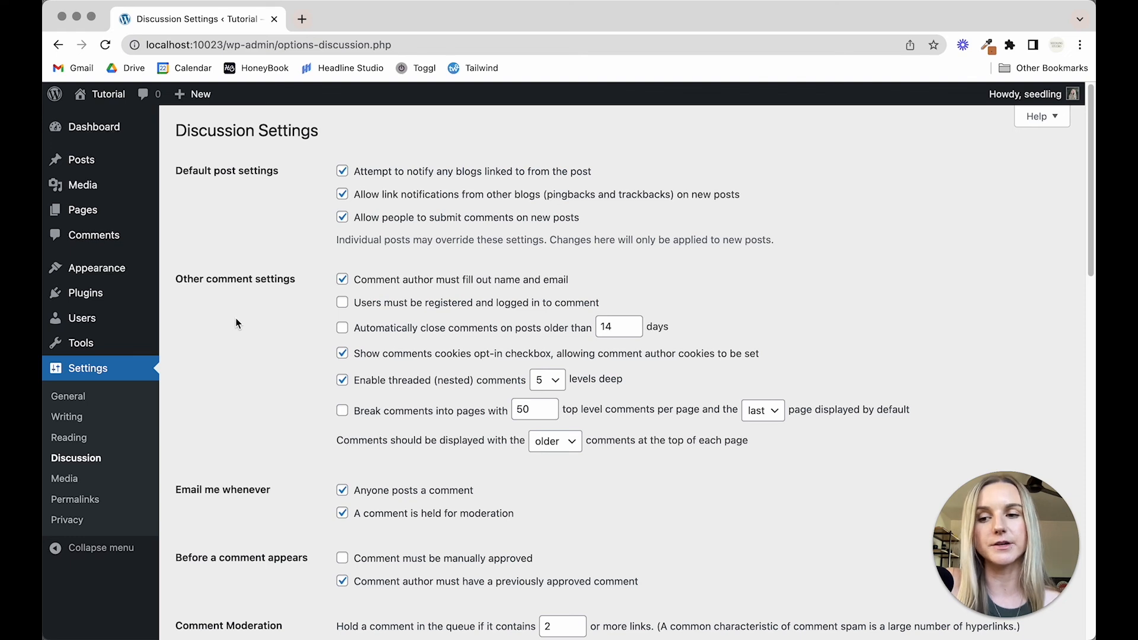
scroll(465, 456, down, 5)
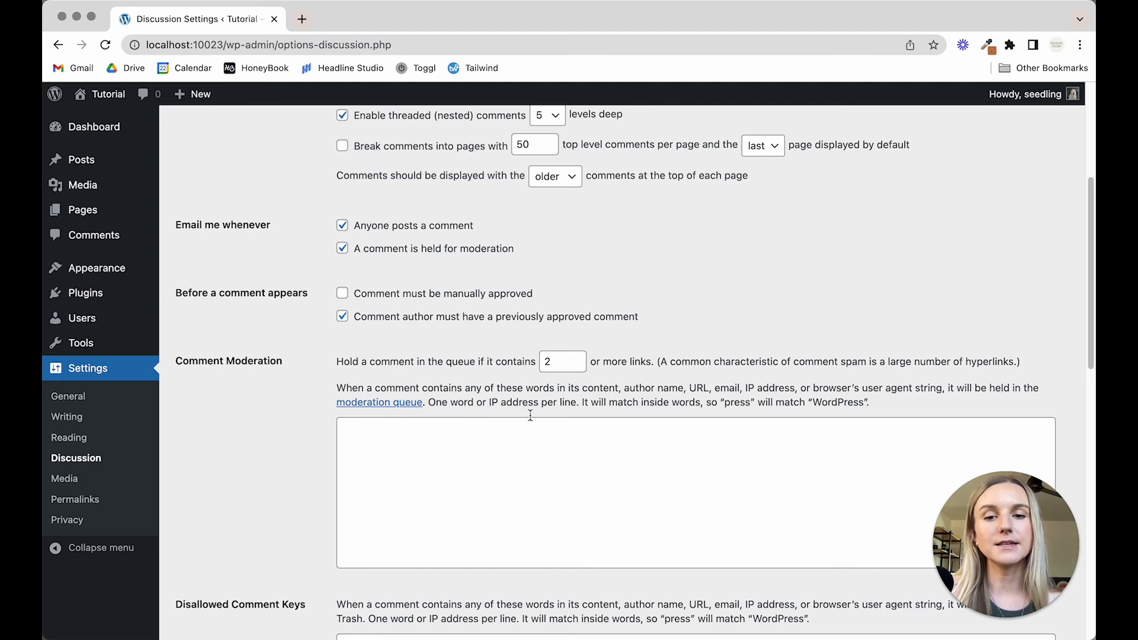
click(580, 367)
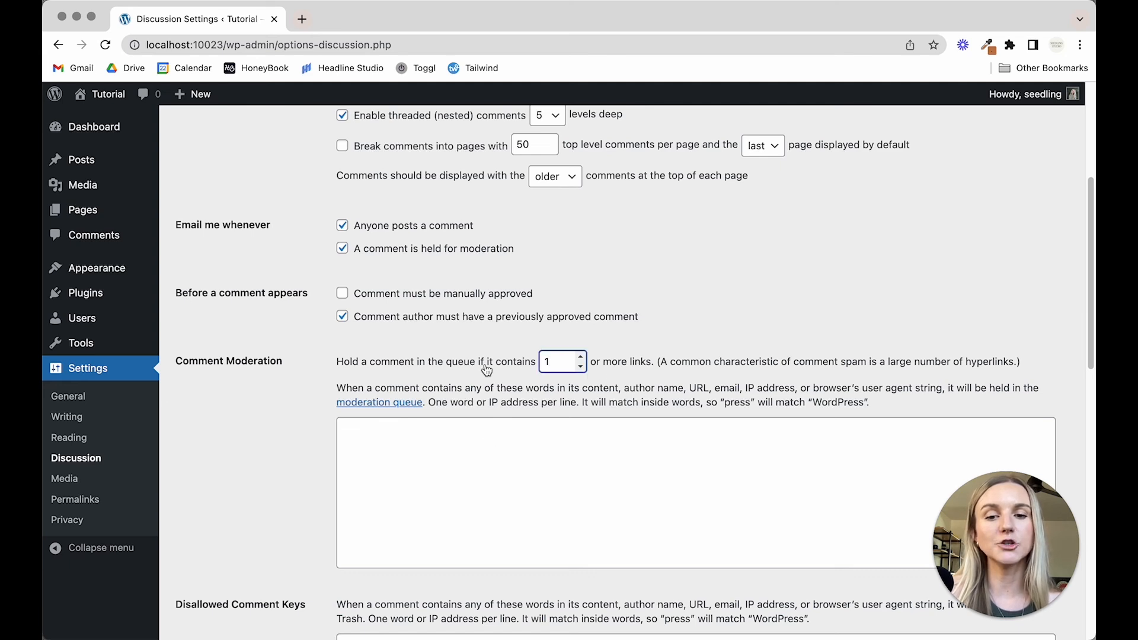
click(600, 459)
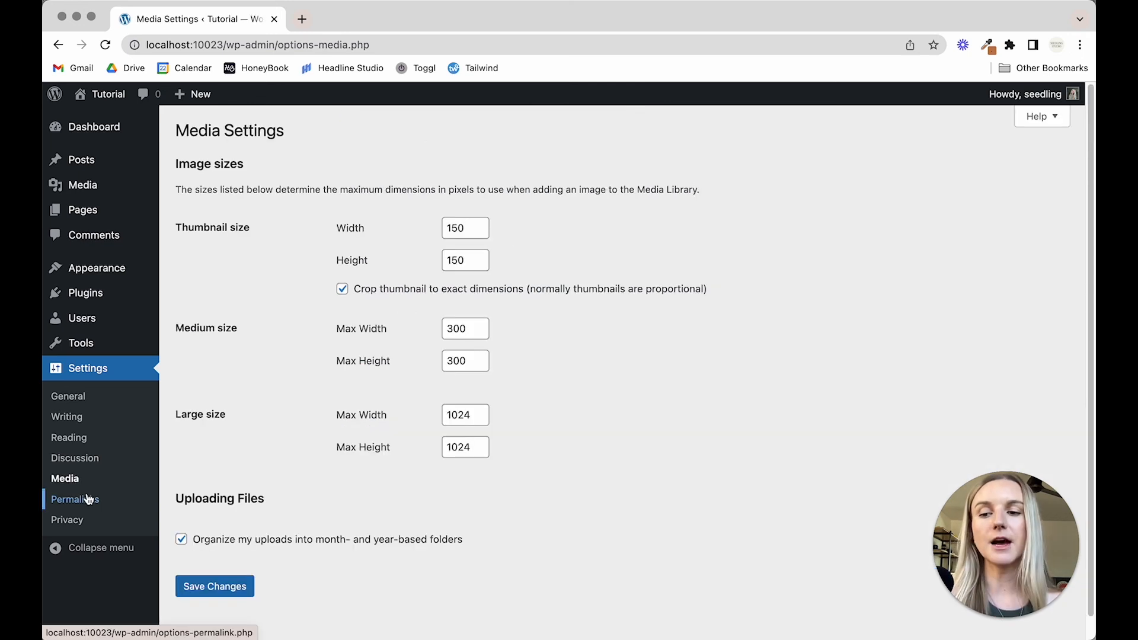
- Open the permalink settings and review the available URL structures
click(74, 499)
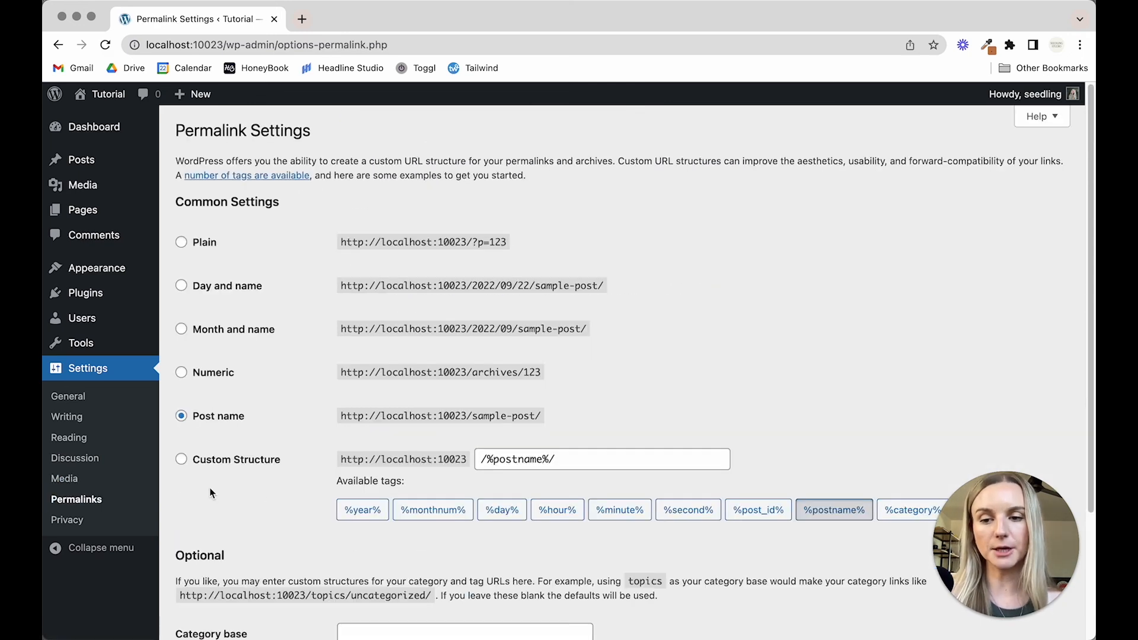